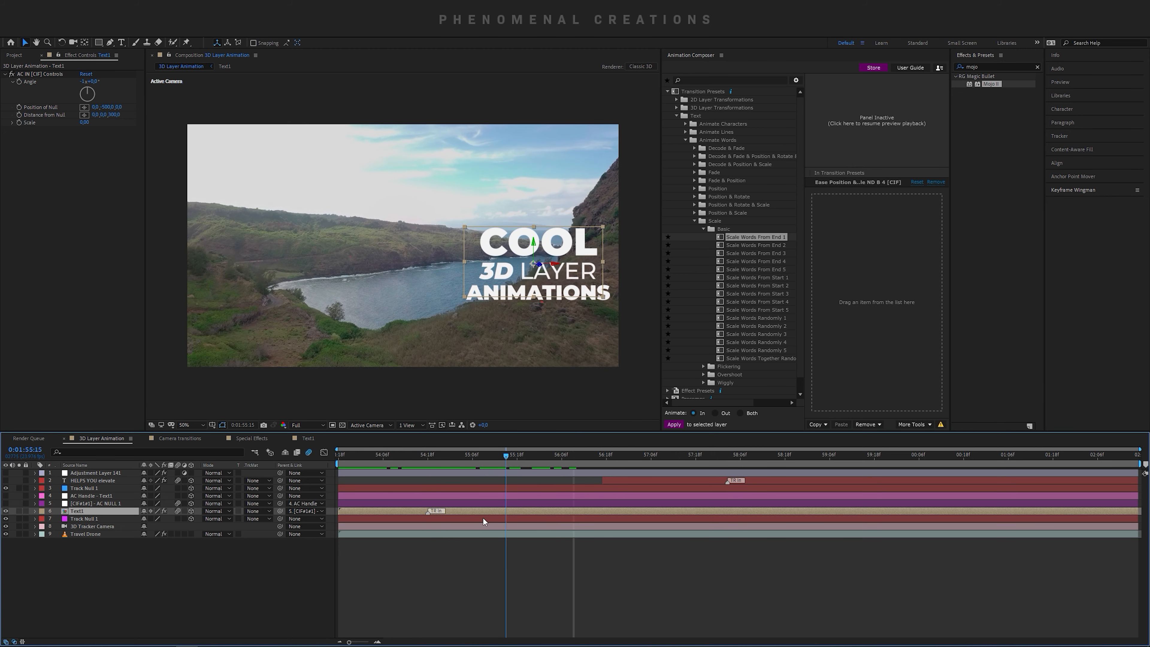
Step: Preview the COOL 3D LAYER ANIMATIONS text entrance and browse the 3D Layer Transformations presets
key(space)
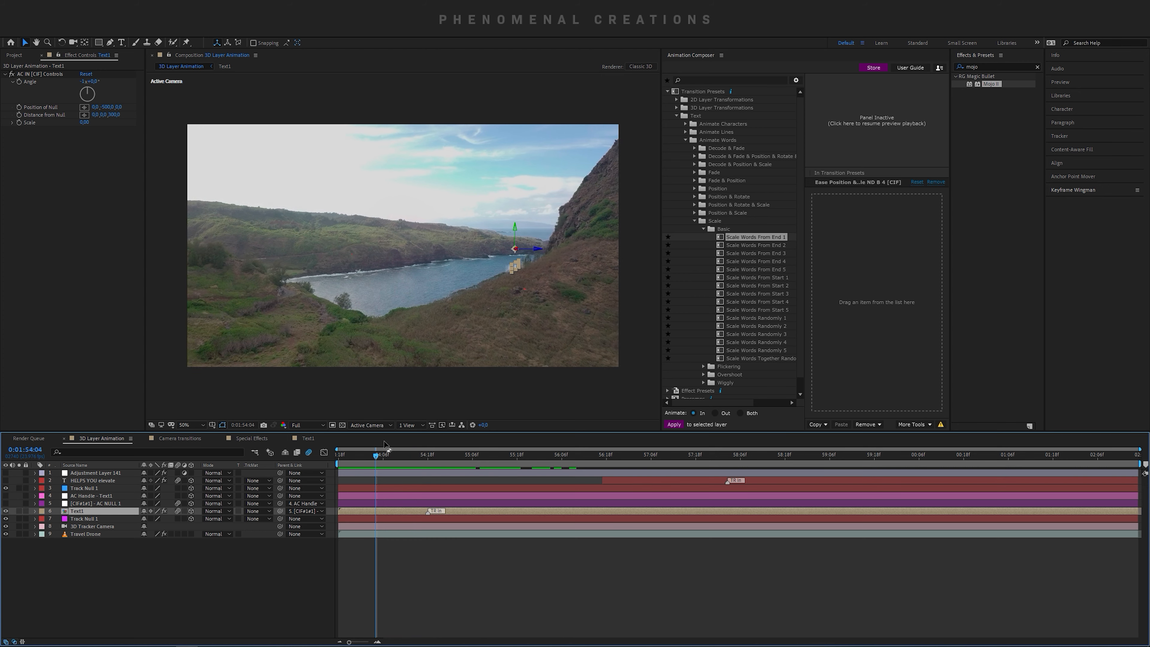
drag(368, 458, 451, 467)
click(678, 116)
click(677, 108)
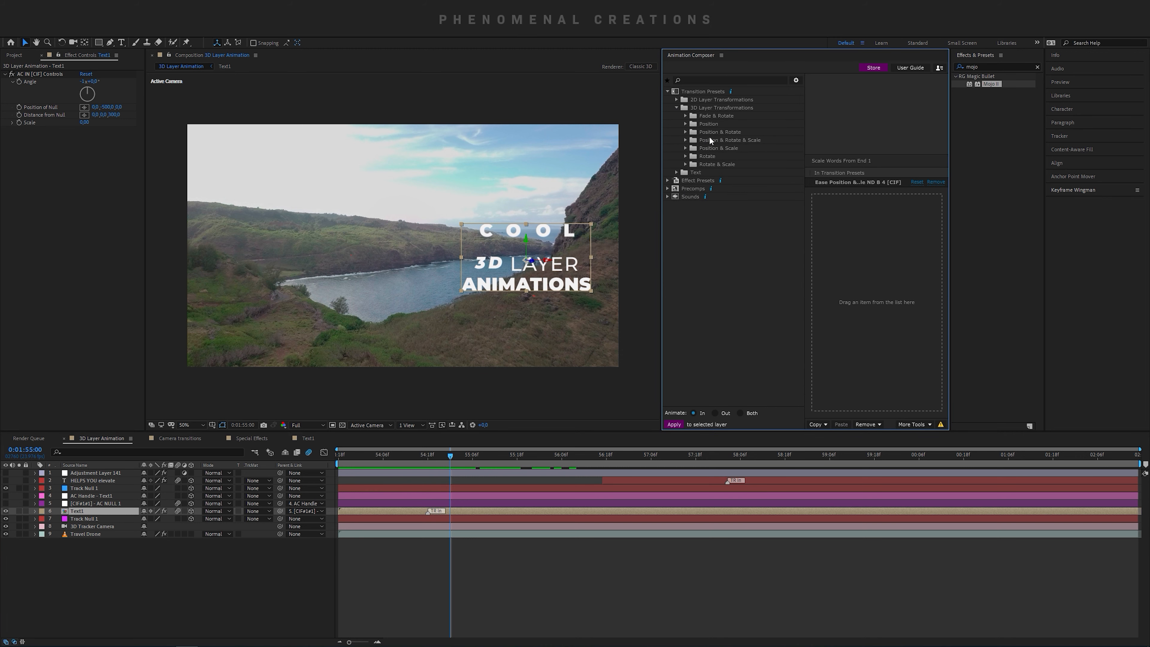
click(676, 108)
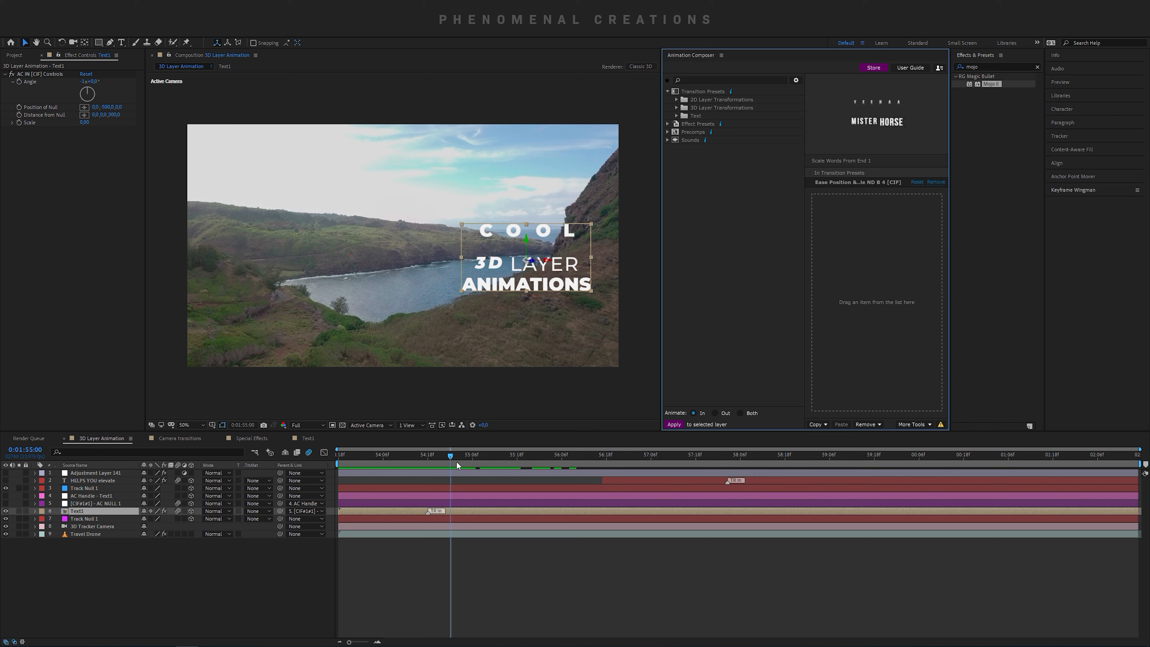
key(space)
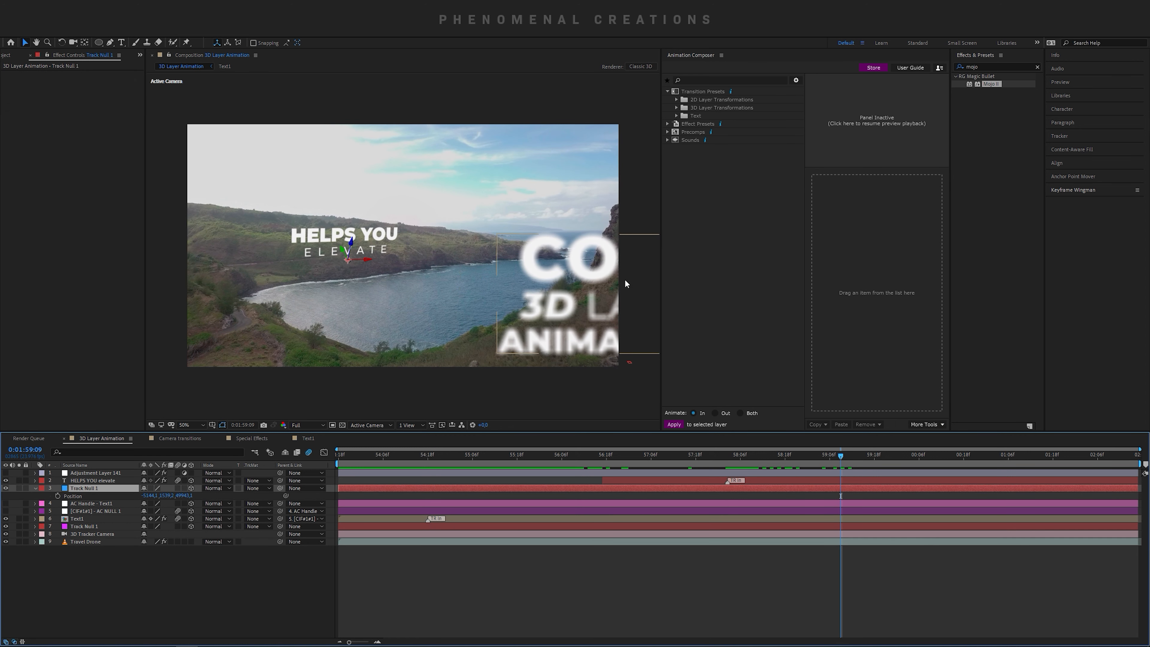
Step: Inspect the presets applied to the Text1 layer and the HELPS YOU elevate layer
click(584, 293)
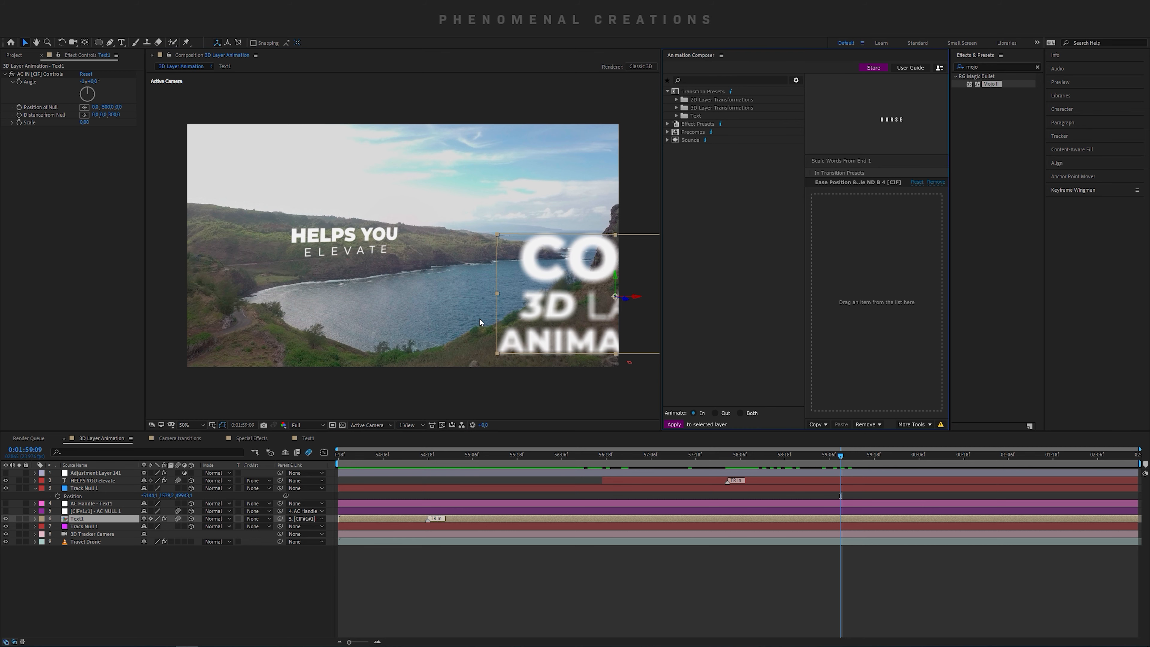
click(351, 240)
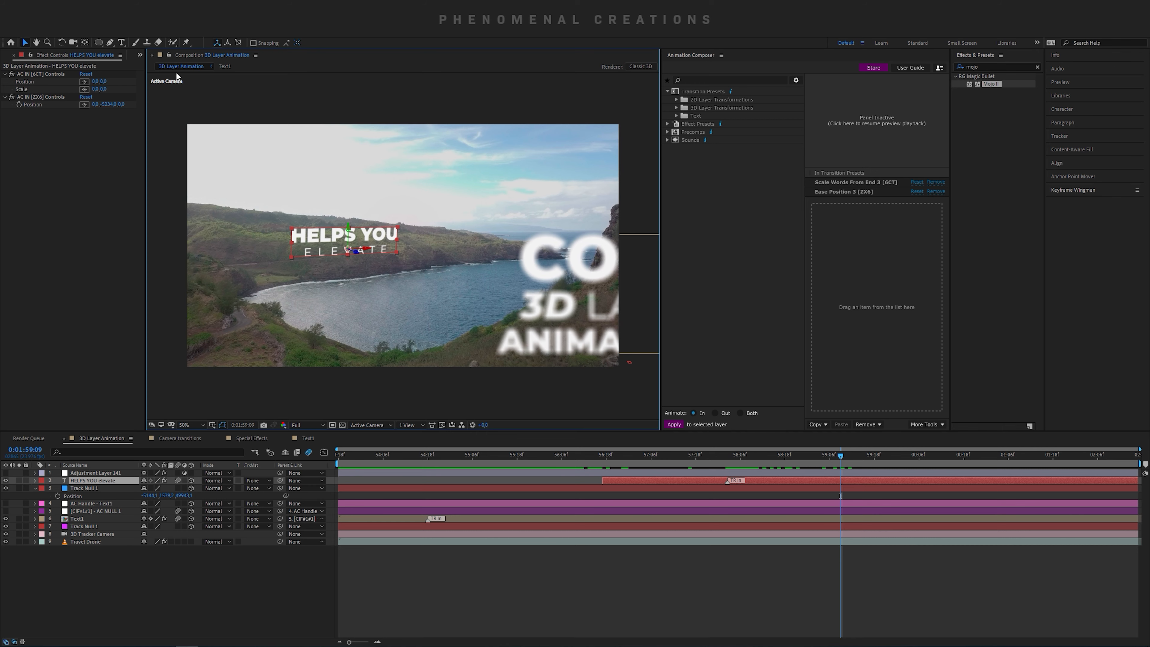
Step: Add a scratch text layer reading "ajshfasf" over the sky, and delete it again
key(t)
click(319, 180)
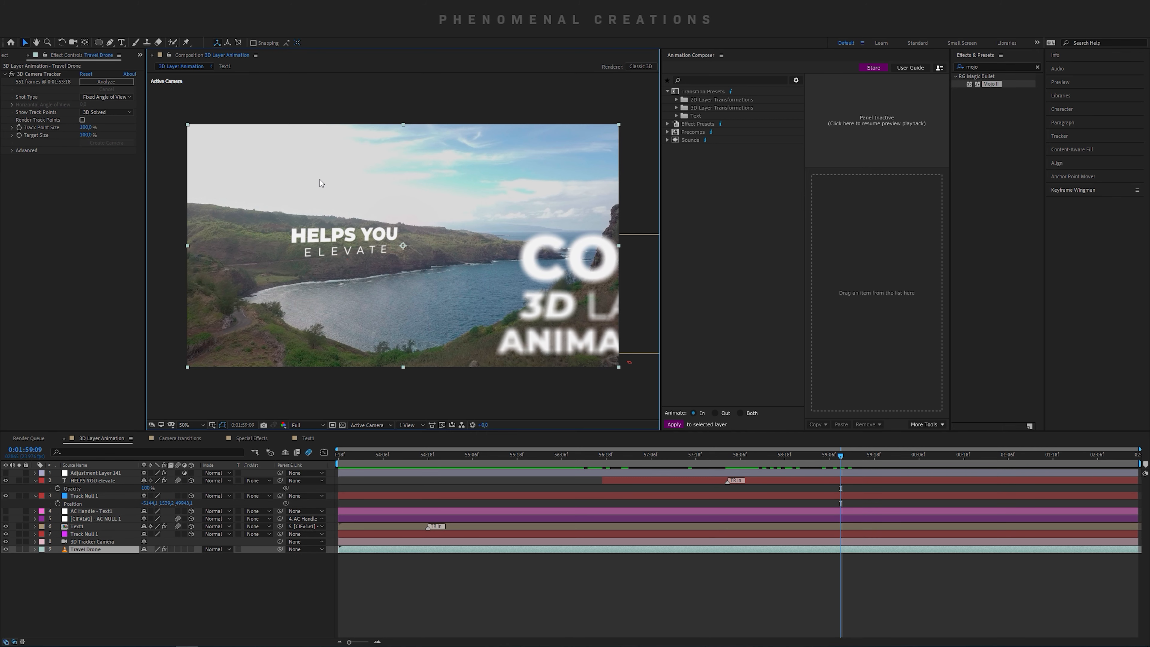
key(ctrl+t)
click(302, 176)
text(ajshfasf)
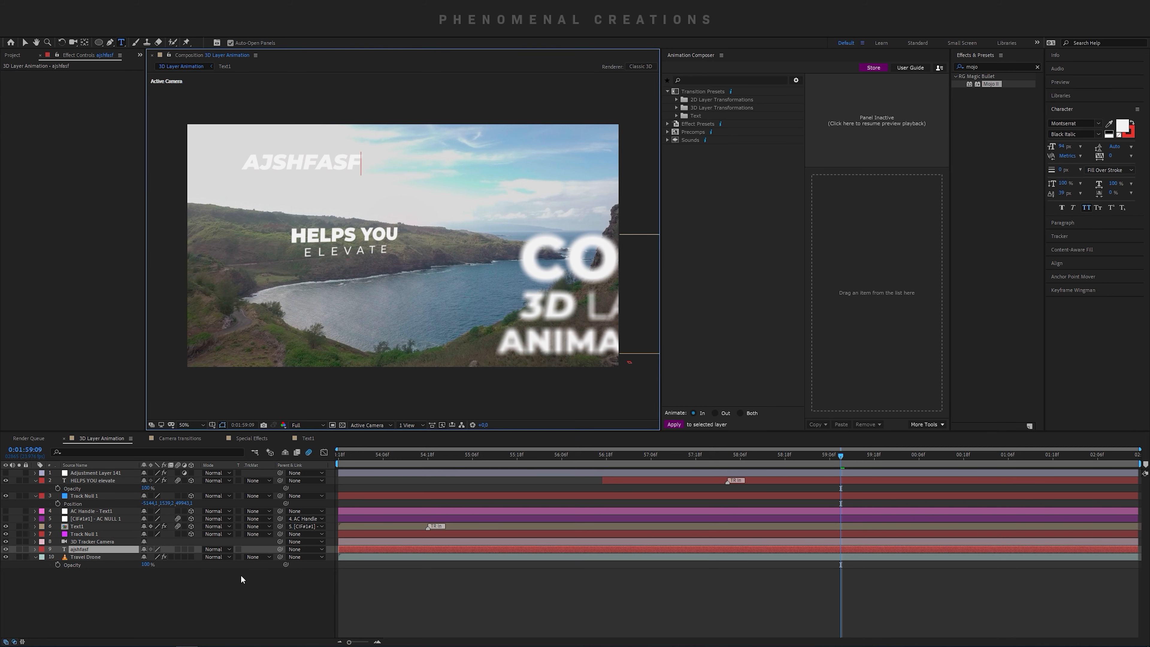
click(103, 550)
key(Delete)
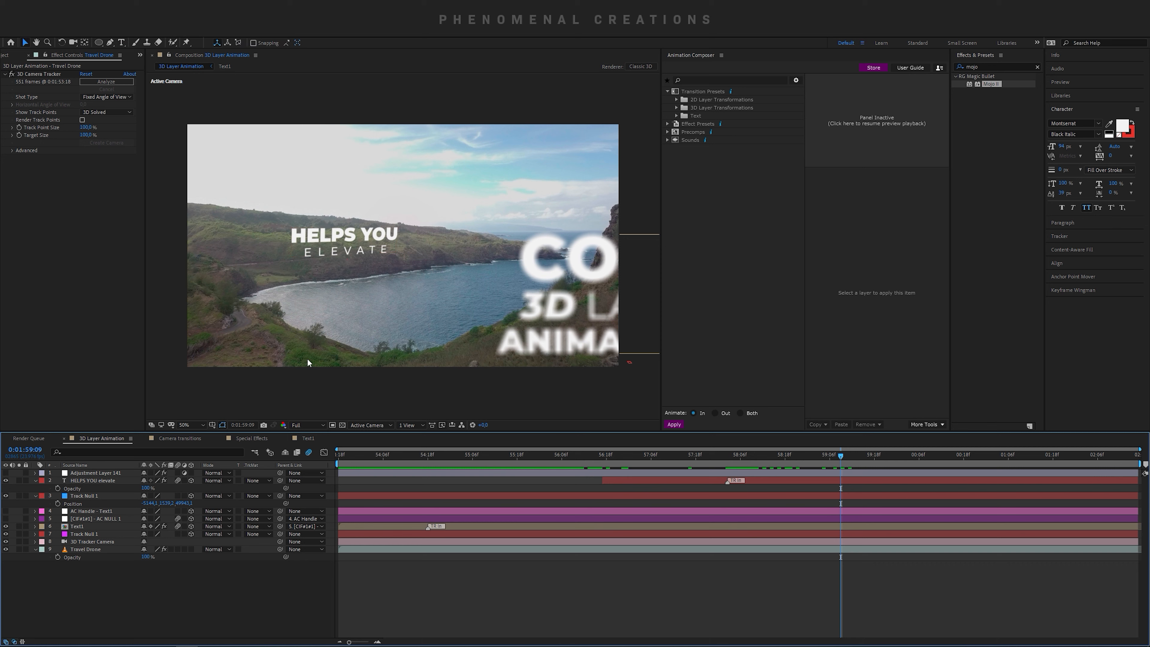
Step: Inspect the Position property of the upper Track Null 1 layer and select the HELPS YOU elevate text layer
click(90, 496)
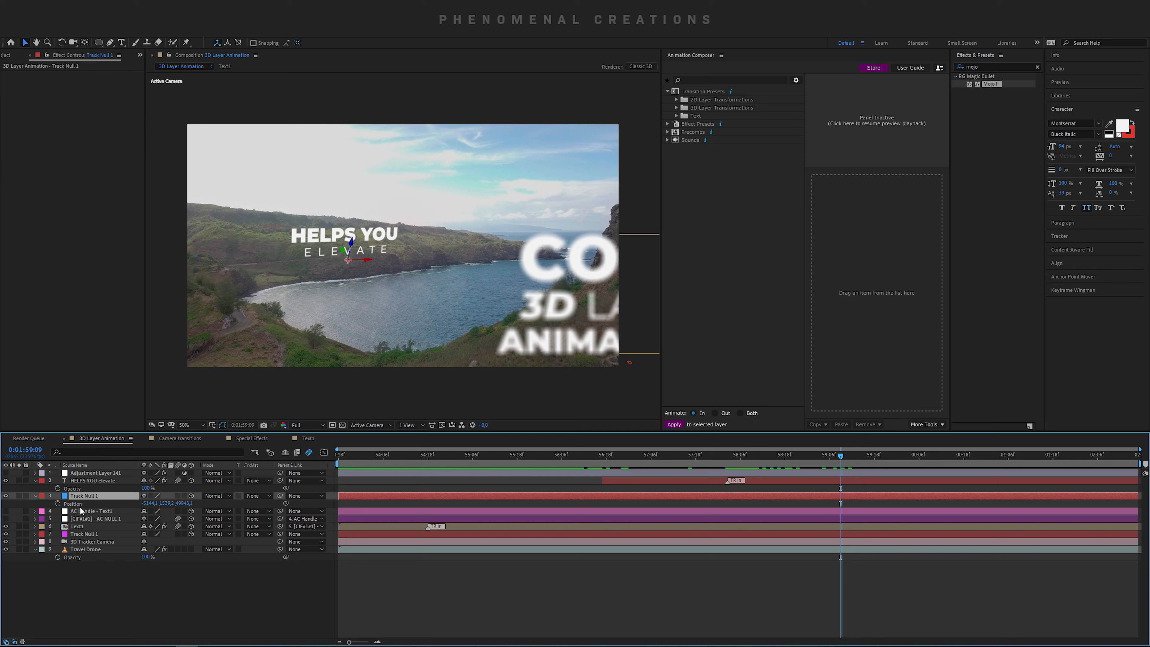
click(79, 504)
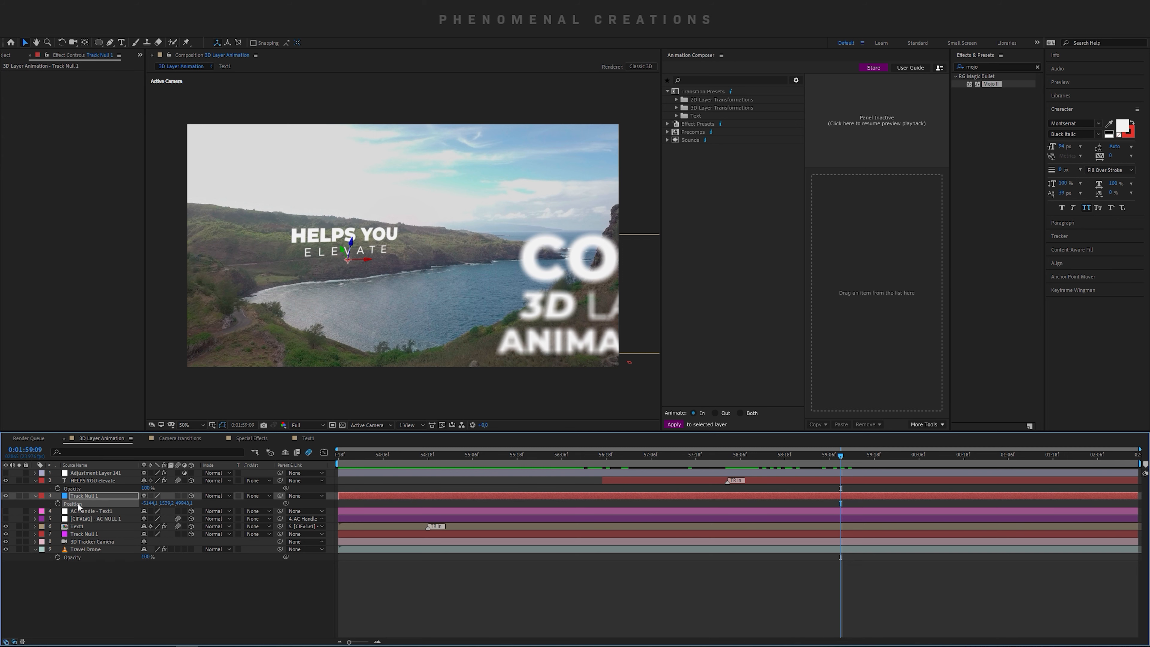
click(87, 480)
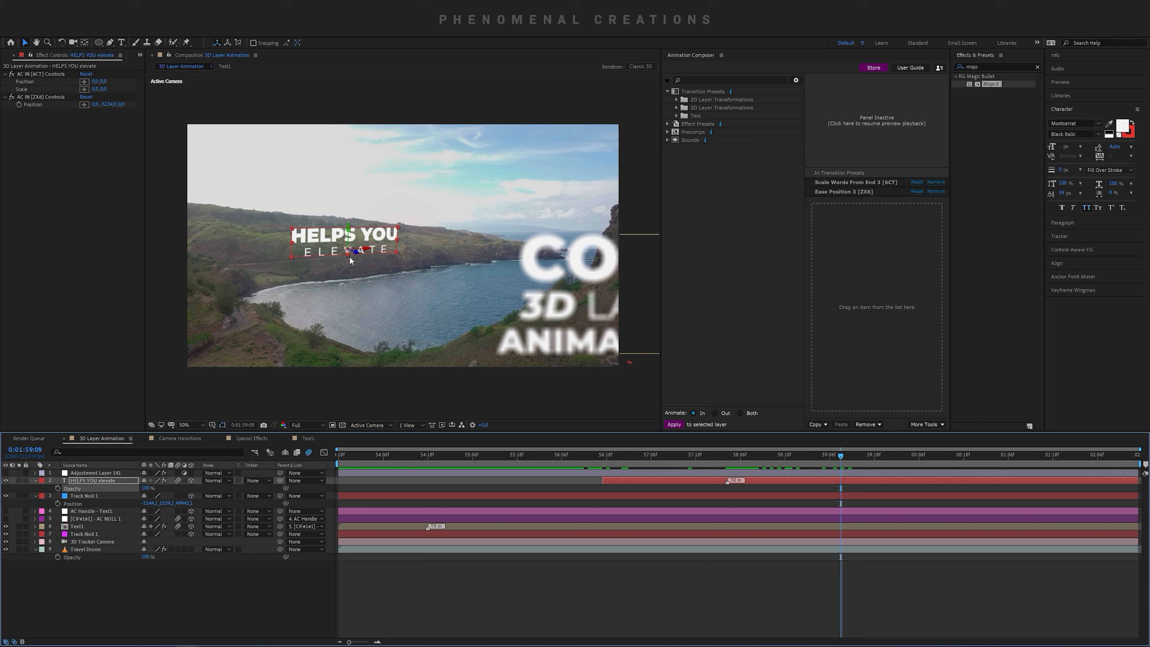
Step: Examine the Scale Words From End 3 and Ease Position 3 presets applied to the HELPS YOU elevate layer
drag(623, 458, 764, 510)
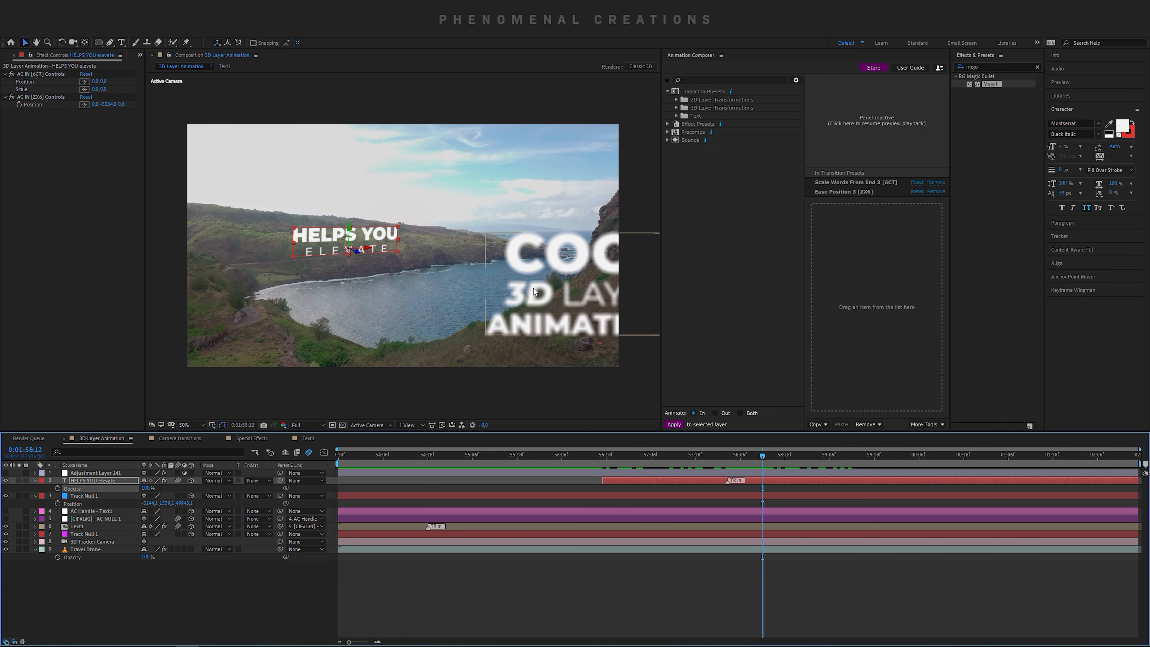
click(94, 480)
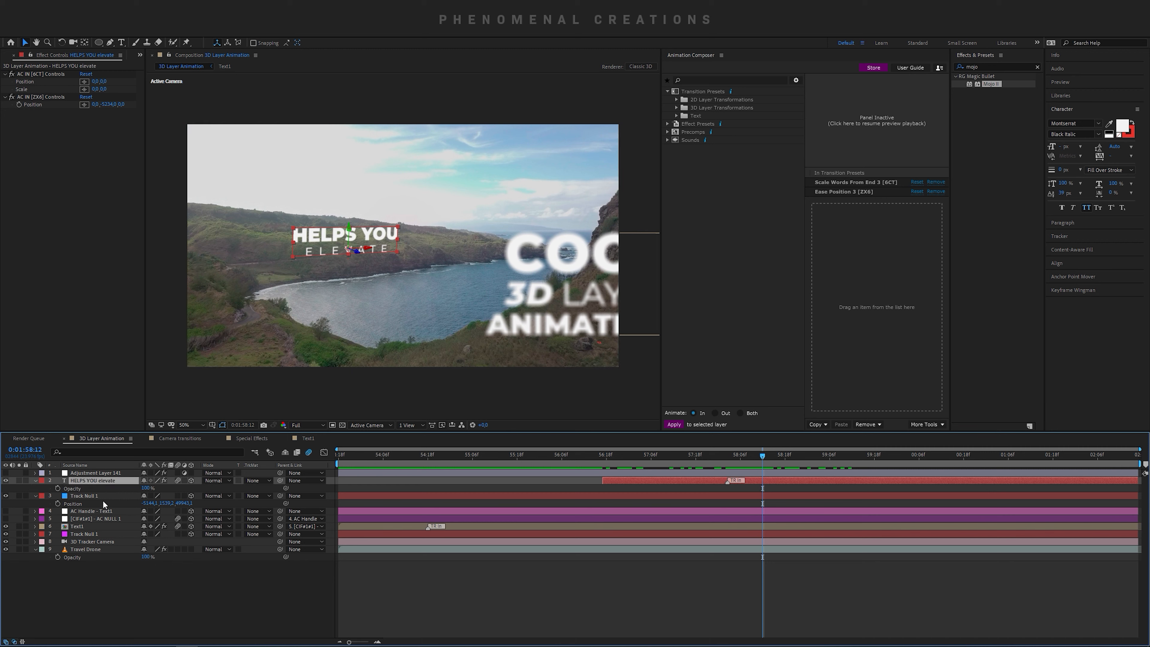
click(849, 182)
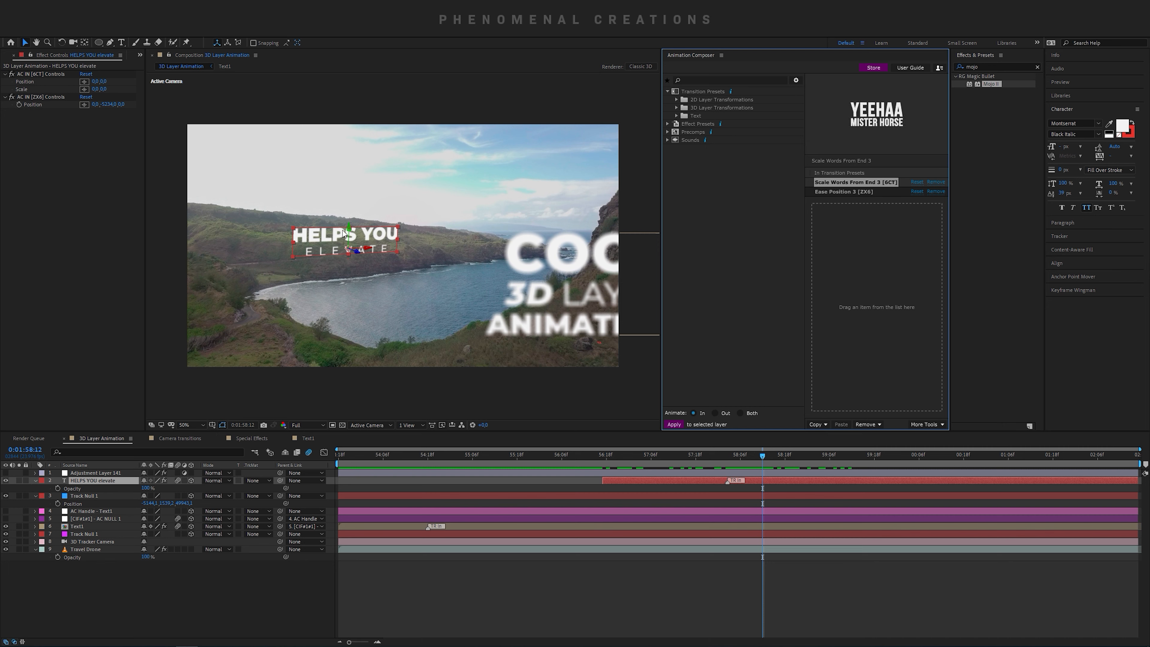
click(835, 191)
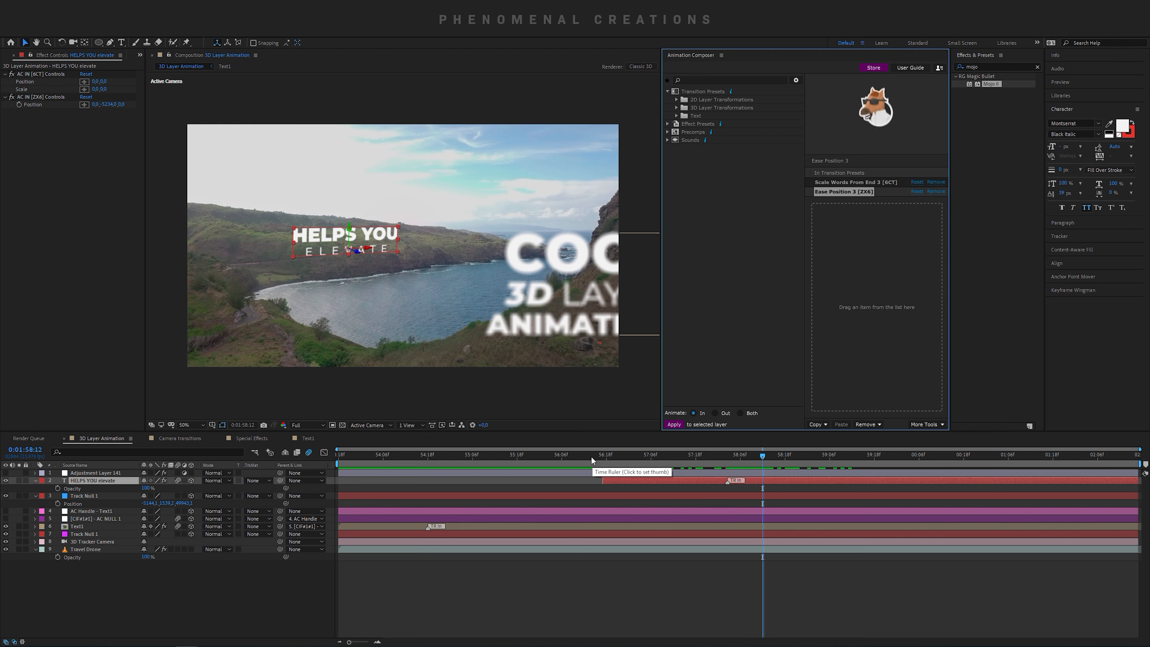
Step: Preview the HELPS YOU elevate entrance animation from the start of its layer and scrub to 0:01:57:12
click(599, 456)
key(space)
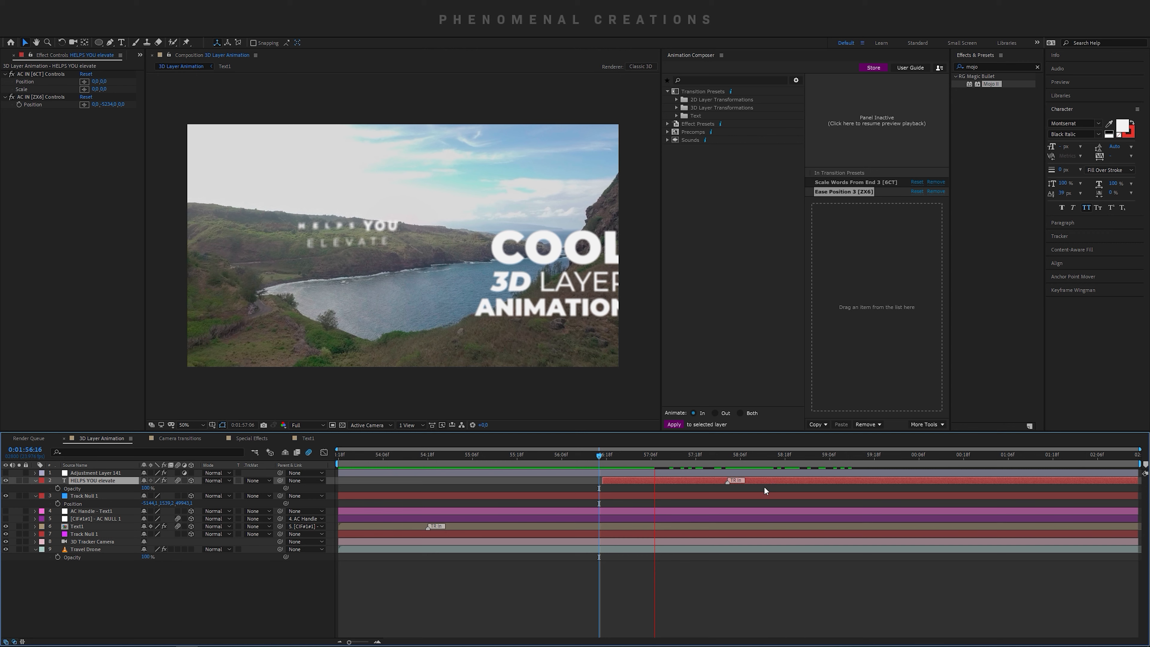
click(604, 460)
key(space)
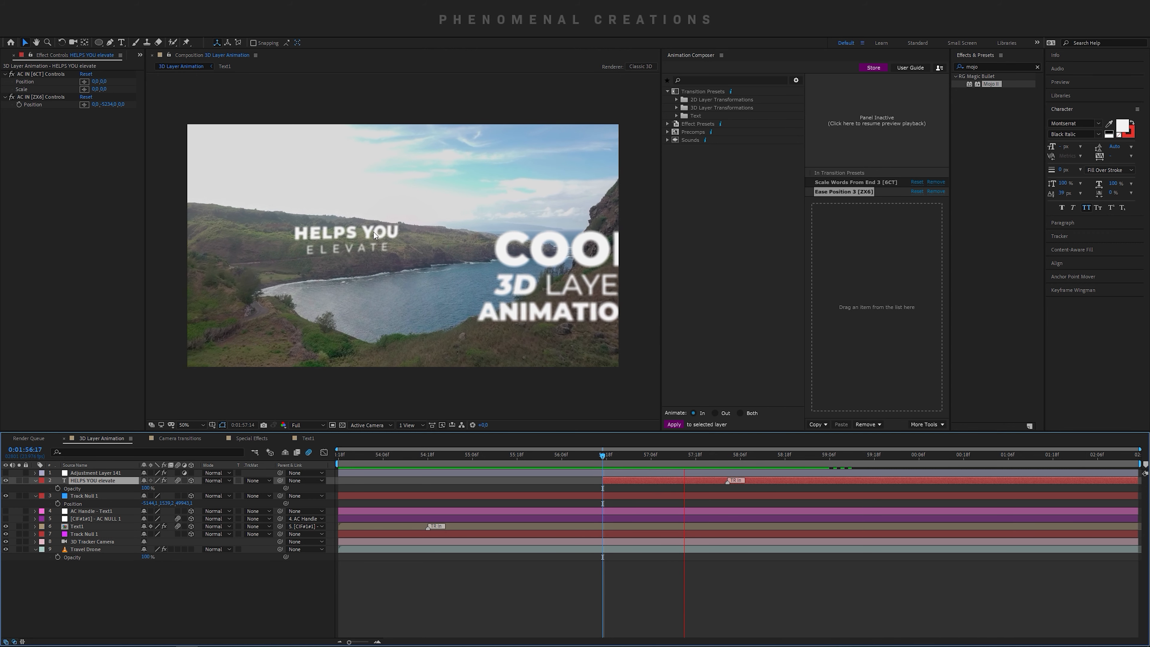
drag(609, 460, 674, 477)
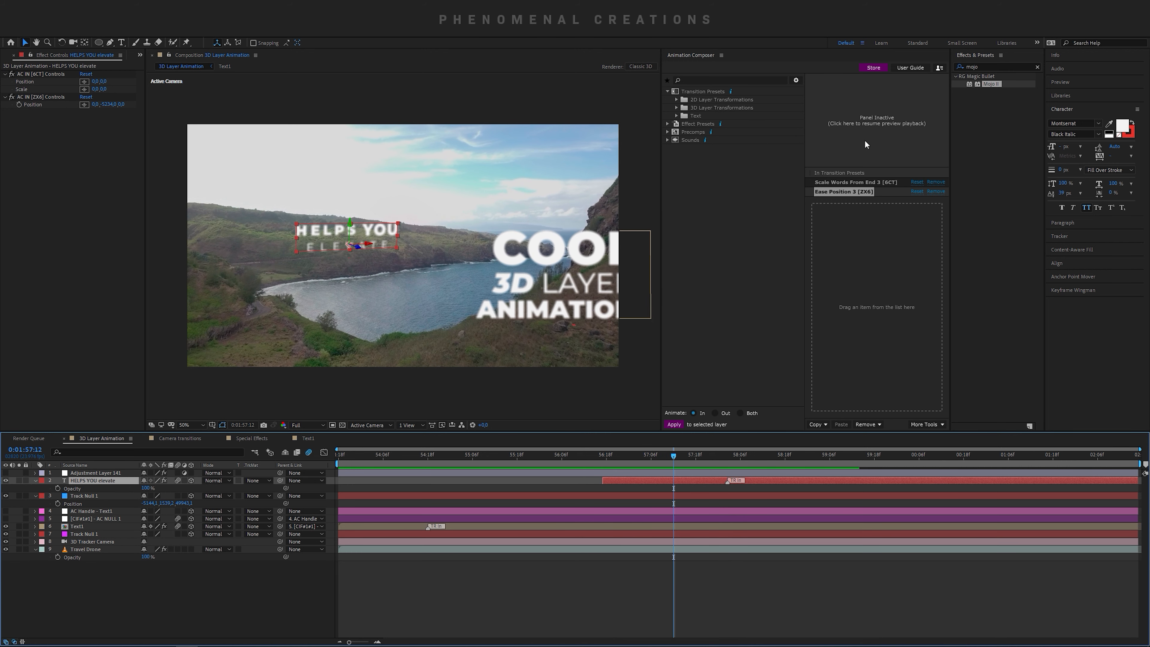
Step: Examine the Scale Words From End 3 preset and play the HELPS YOU elevate entrance from 0:01:57:00
click(834, 182)
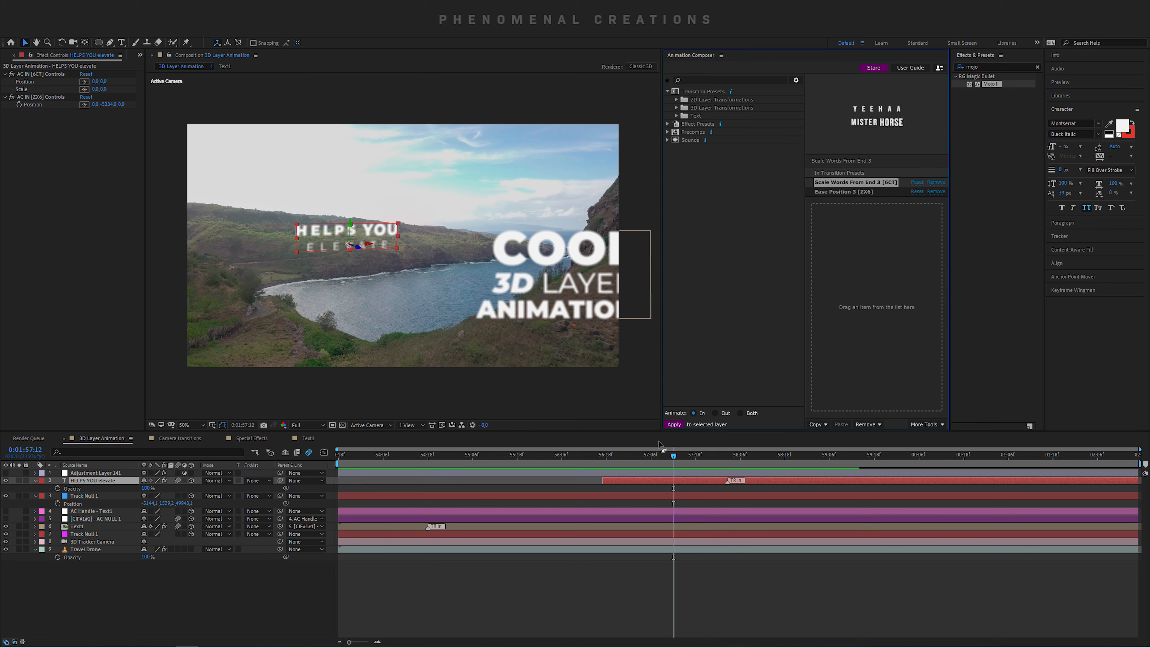
drag(602, 455, 629, 463)
key(space)
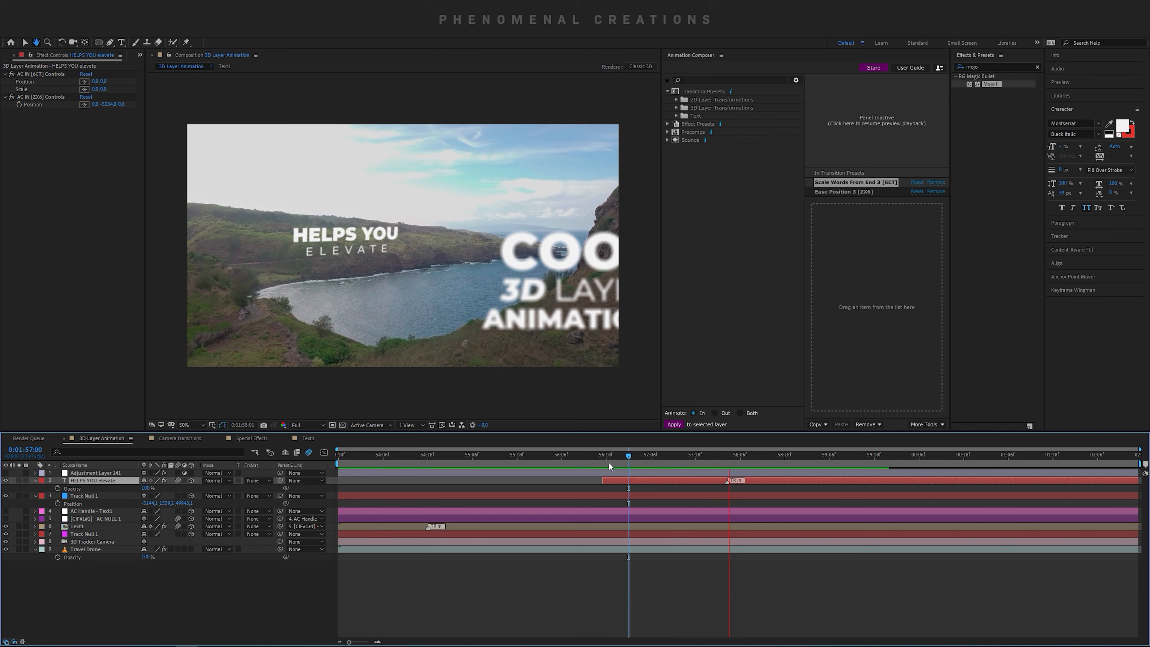
key(space)
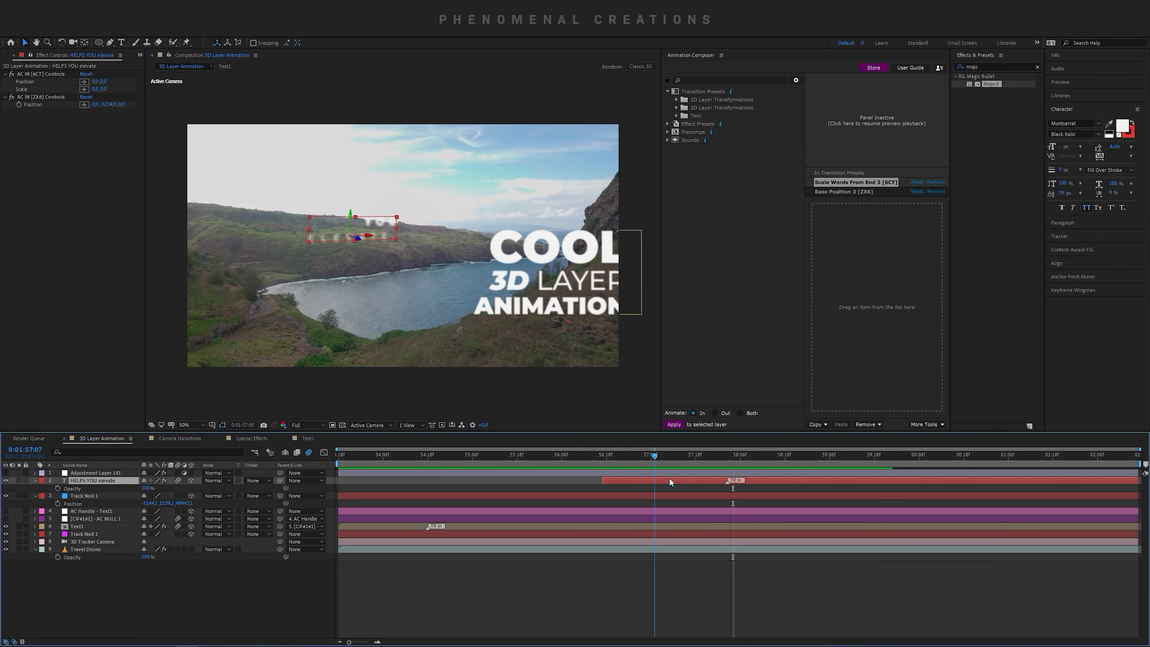
Step: Try a Y position of -900 for the Ease Position 3 preset on HELPS YOU elevate and review the entrance
drag(670, 479, 704, 475)
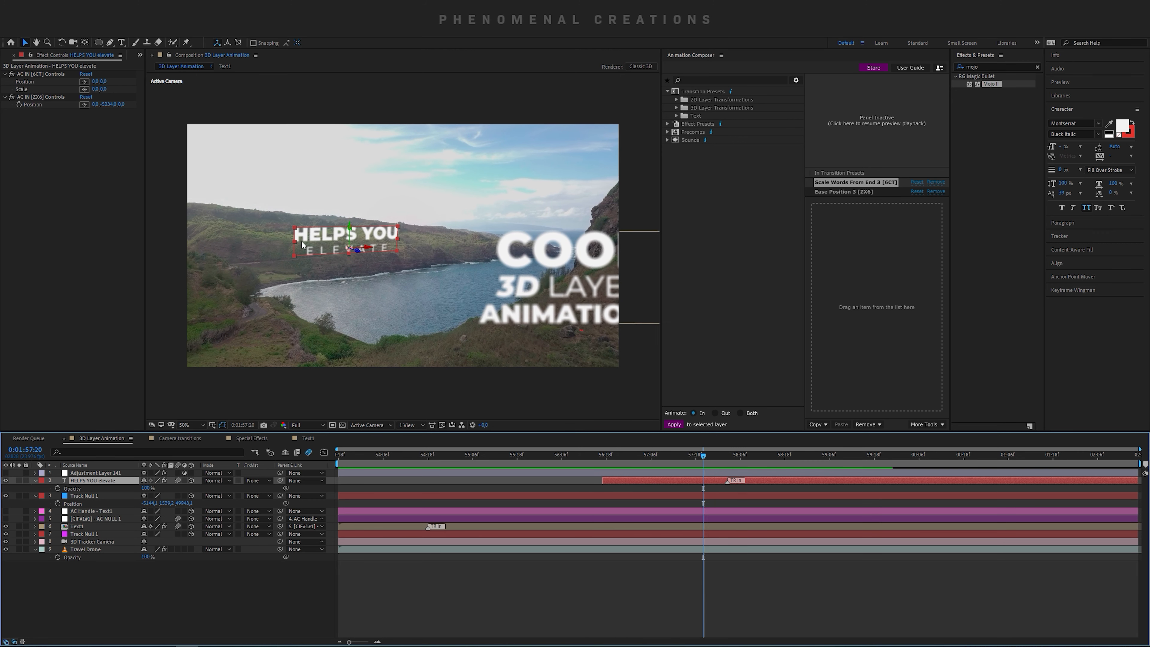
click(101, 105)
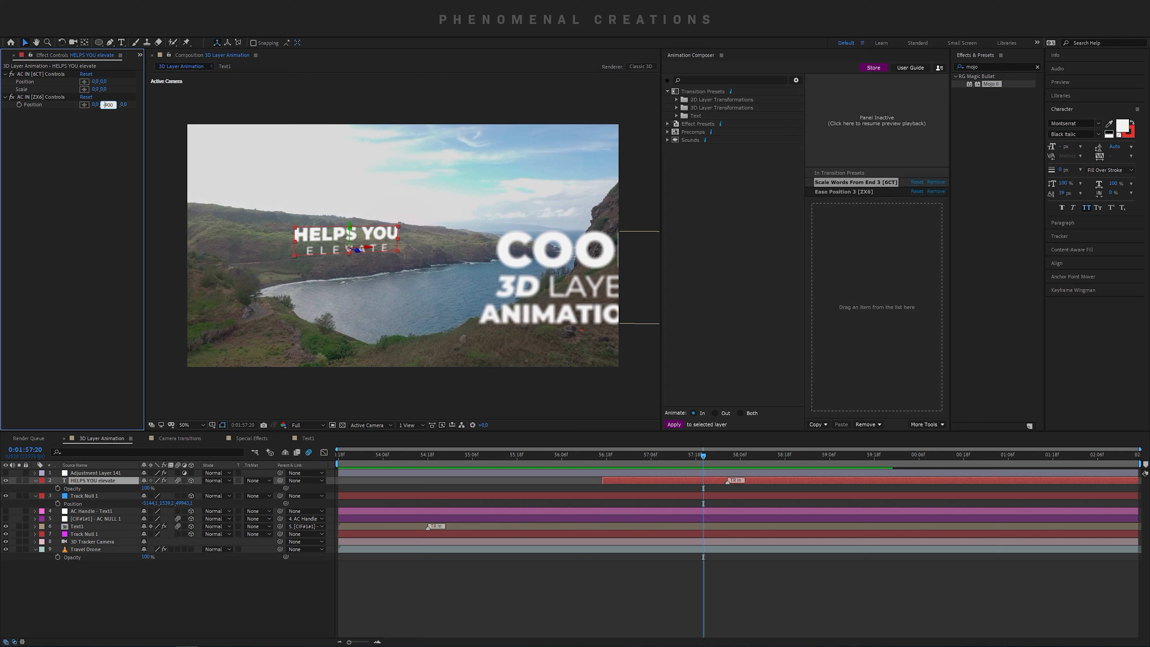
key(Return)
click(599, 457)
key(space)
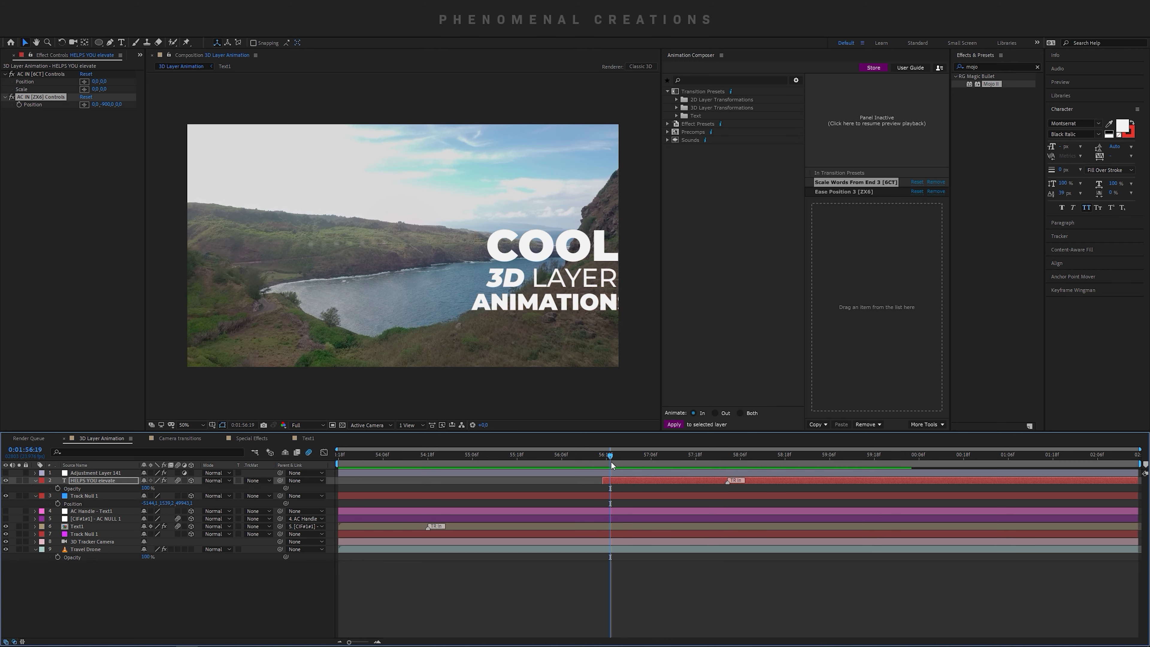
click(617, 459)
click(603, 462)
click(873, 136)
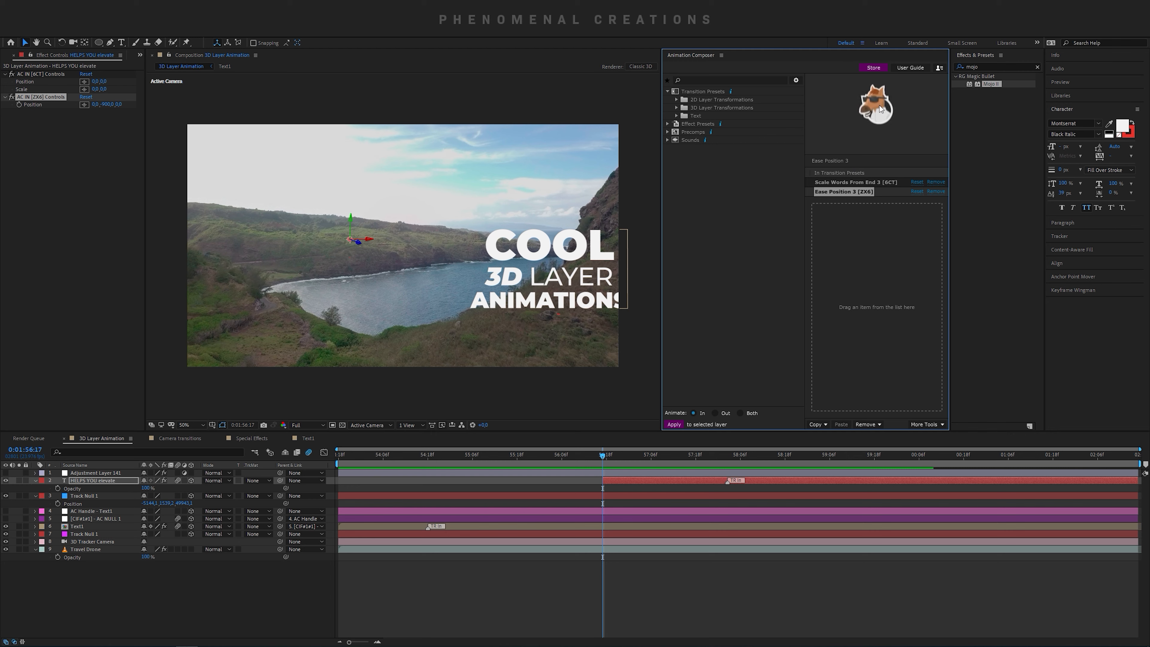
Step: Set the Ease Position 3 preset's Y position to -2000 on HELPS YOU elevate and preview the entrance
drag(603, 461, 700, 463)
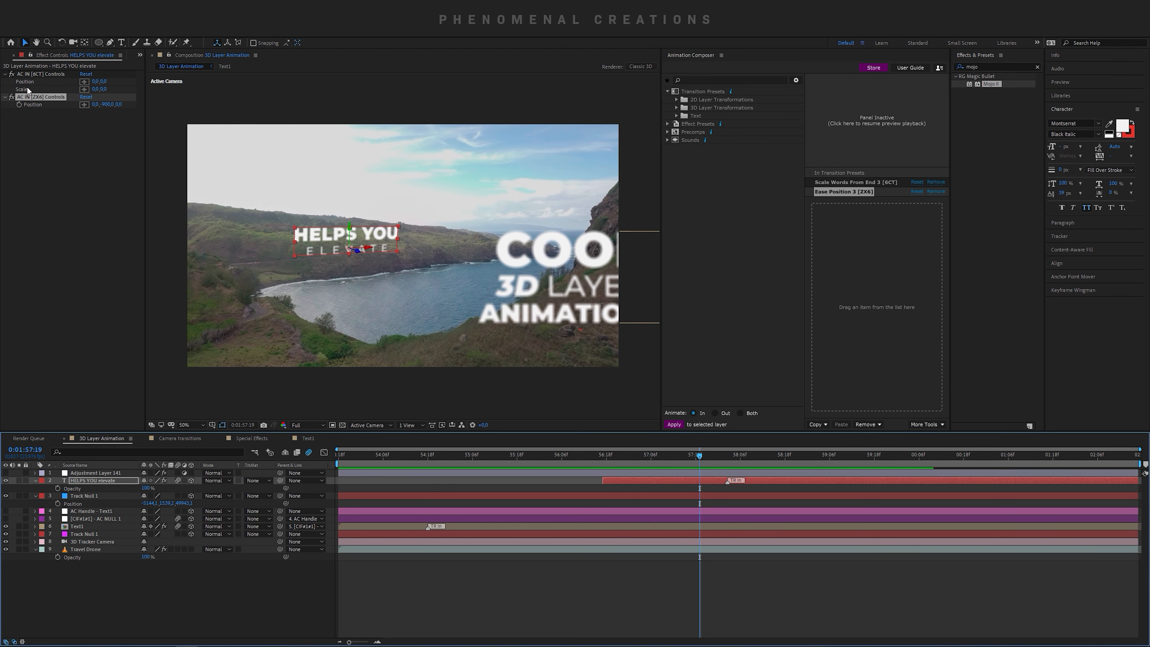
click(105, 104)
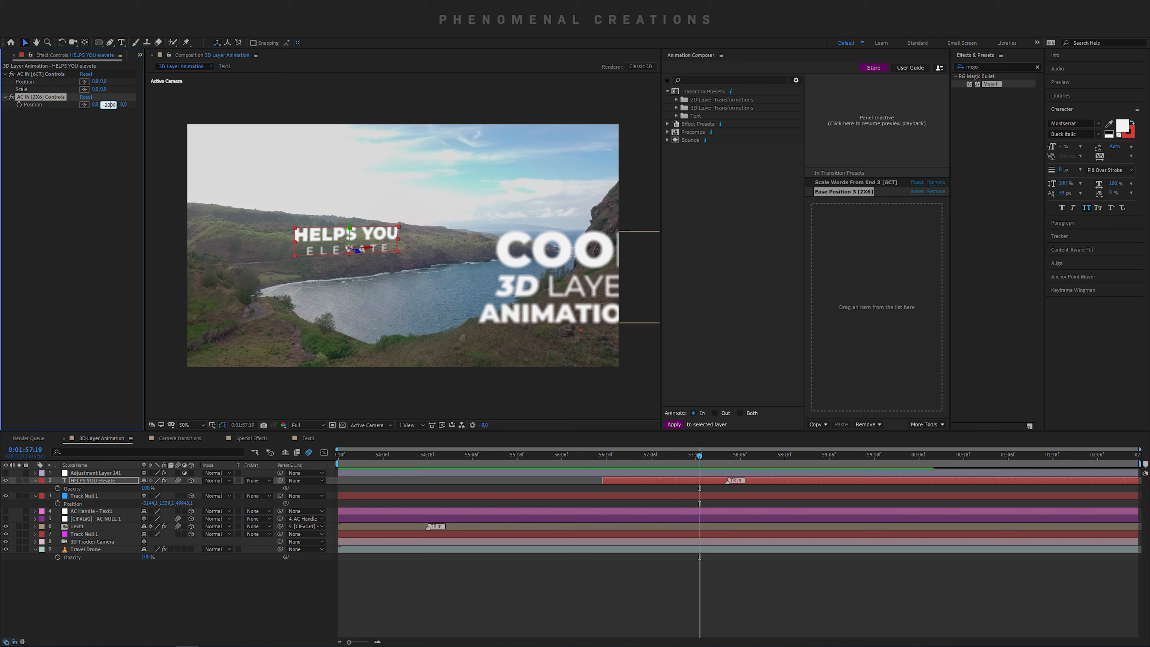
key(Return)
mouse_move(607, 458)
mouse_down()
mouse_move(686, 459)
mouse_move(598, 475)
mouse_up()
key(space)
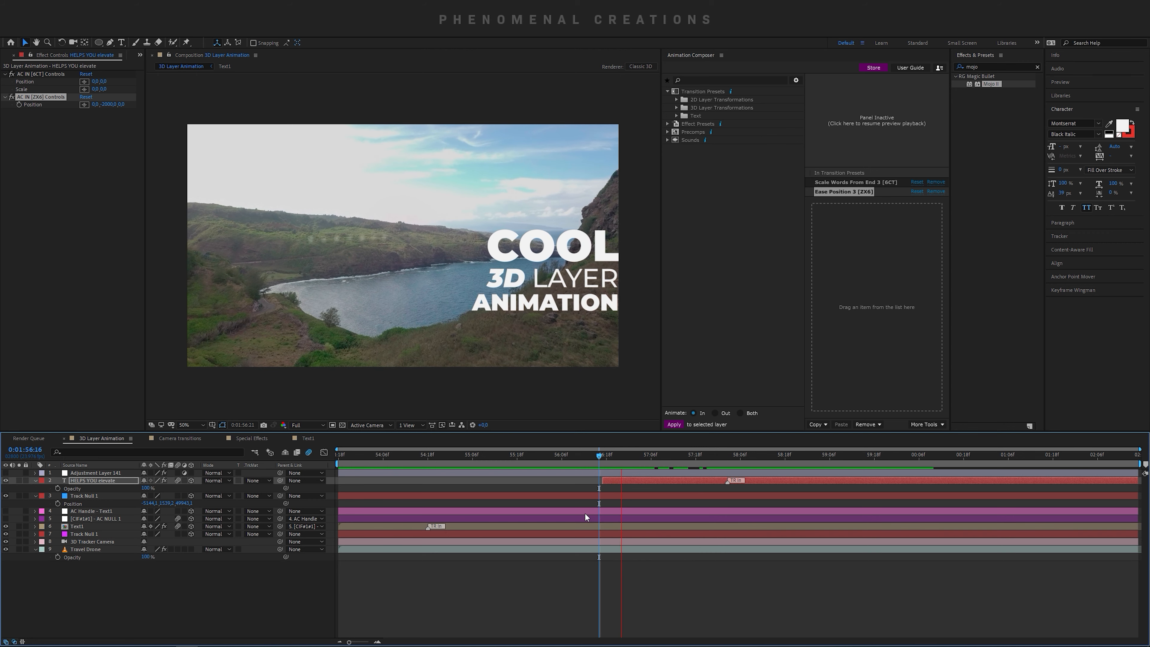
key(space)
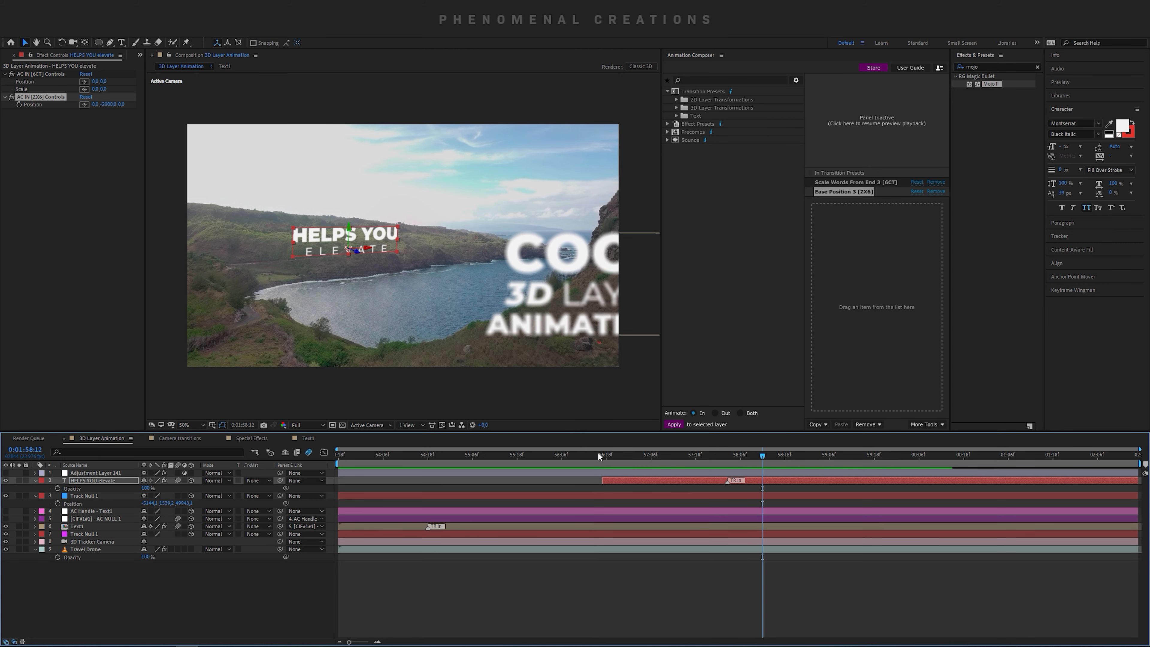
key(space)
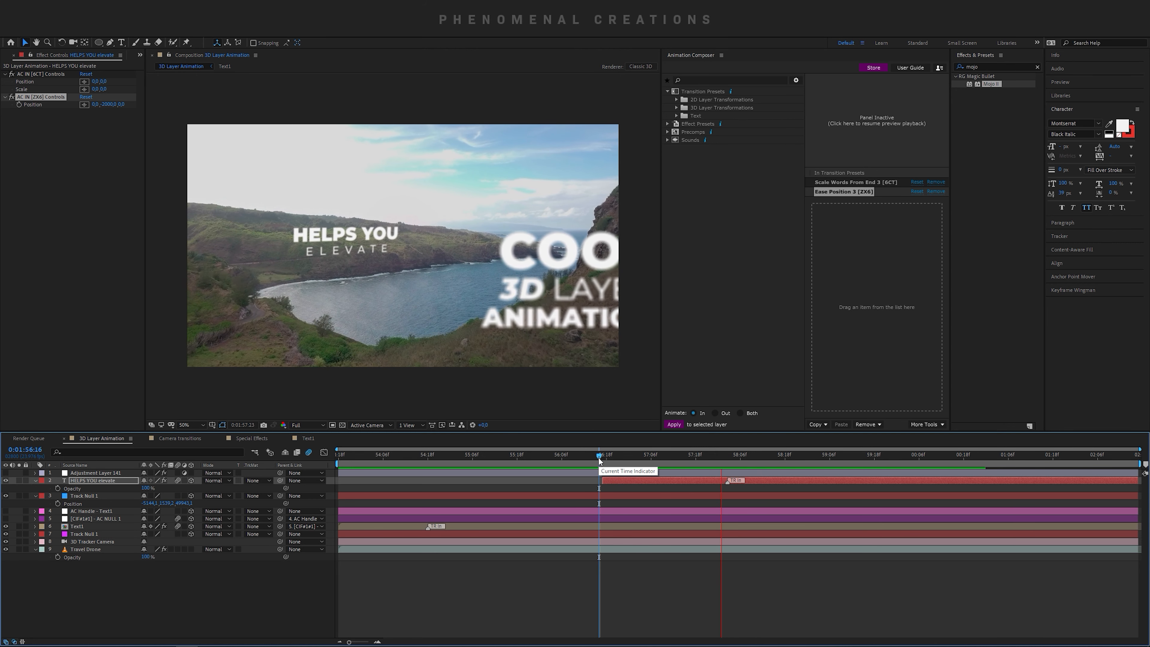
drag(603, 456, 774, 461)
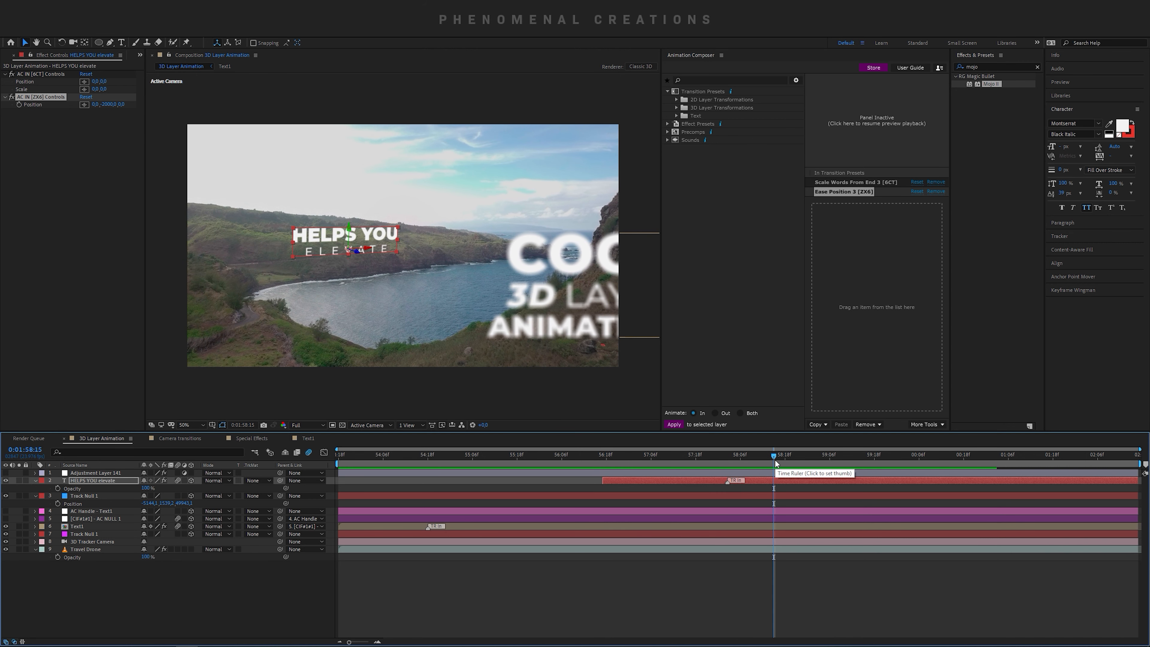
Step: Replace the HELPS YOU elevate title's text with the one-line greeting "Hi! my name is" followed by the presenter's name
double_click(758, 480)
text(H)
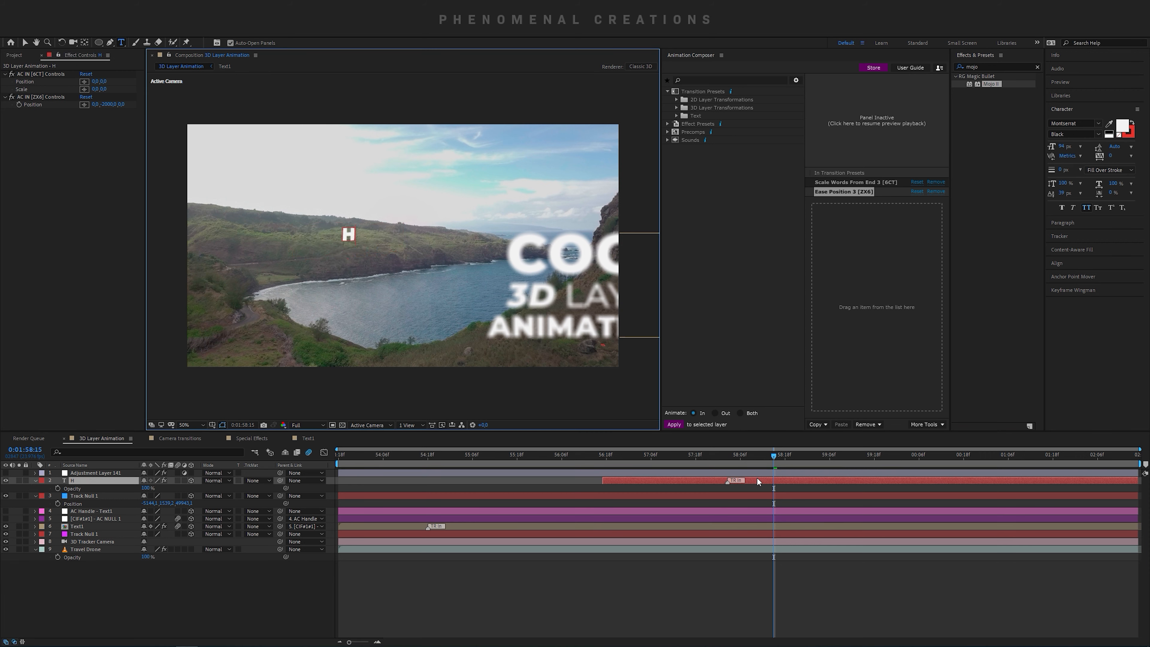
text(i! my name is VK)
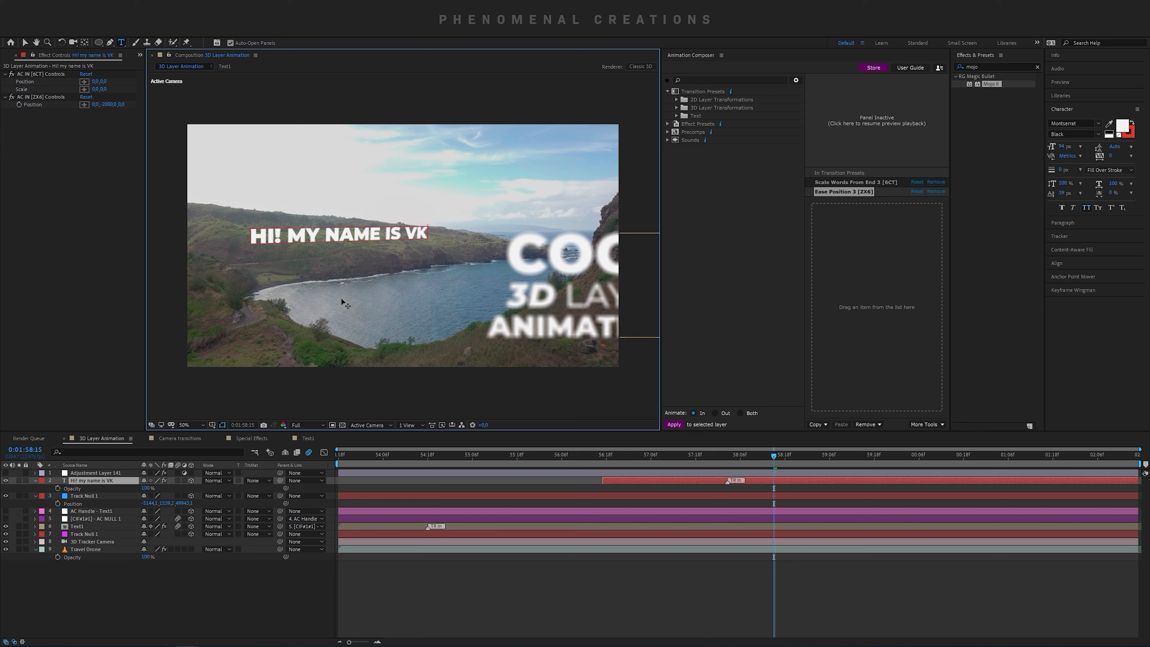
Step: Set the greeting's "MY NAME IS" to Montserrat Medium and its "HI!" to Black Italic
drag(291, 235, 385, 231)
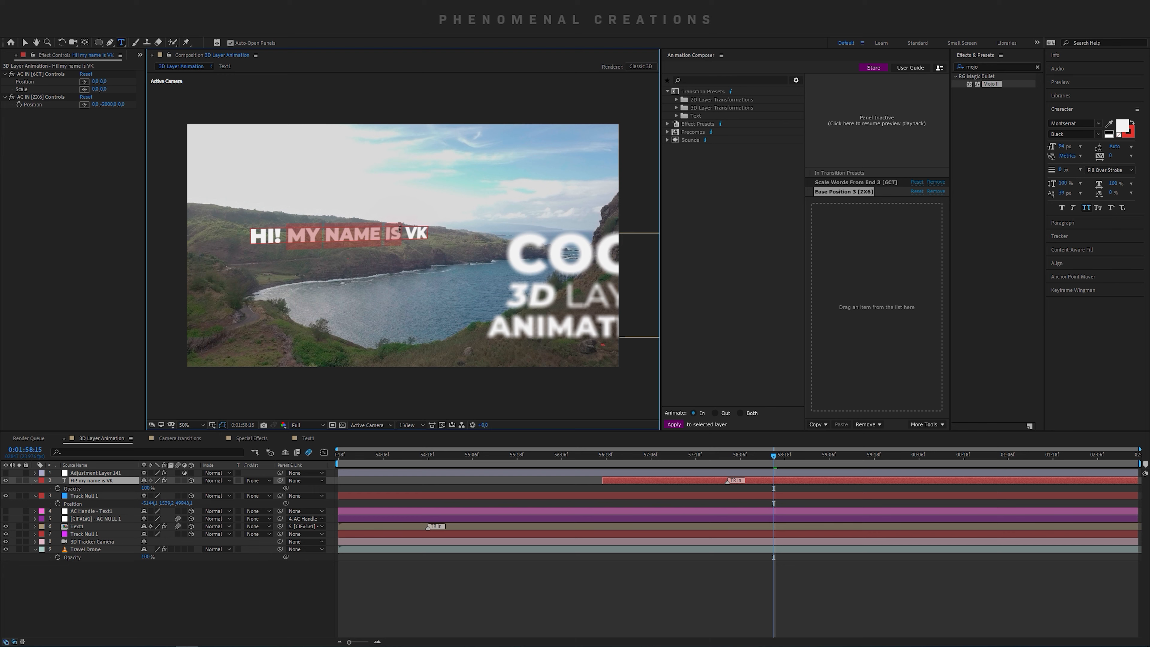
click(1098, 134)
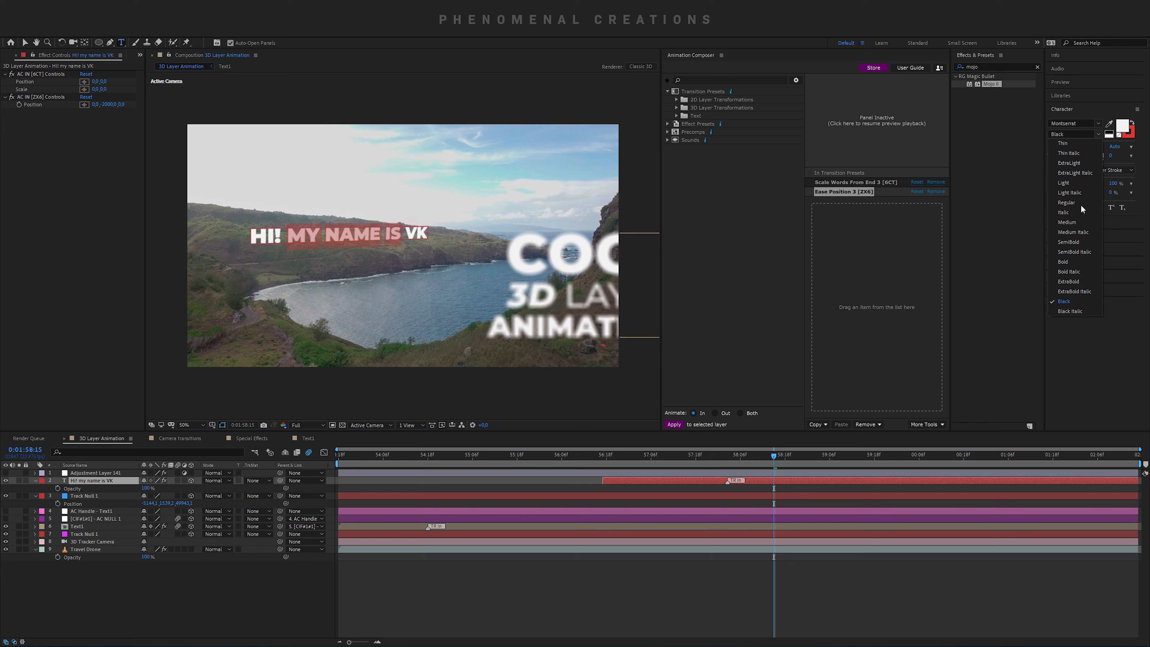
click(1072, 217)
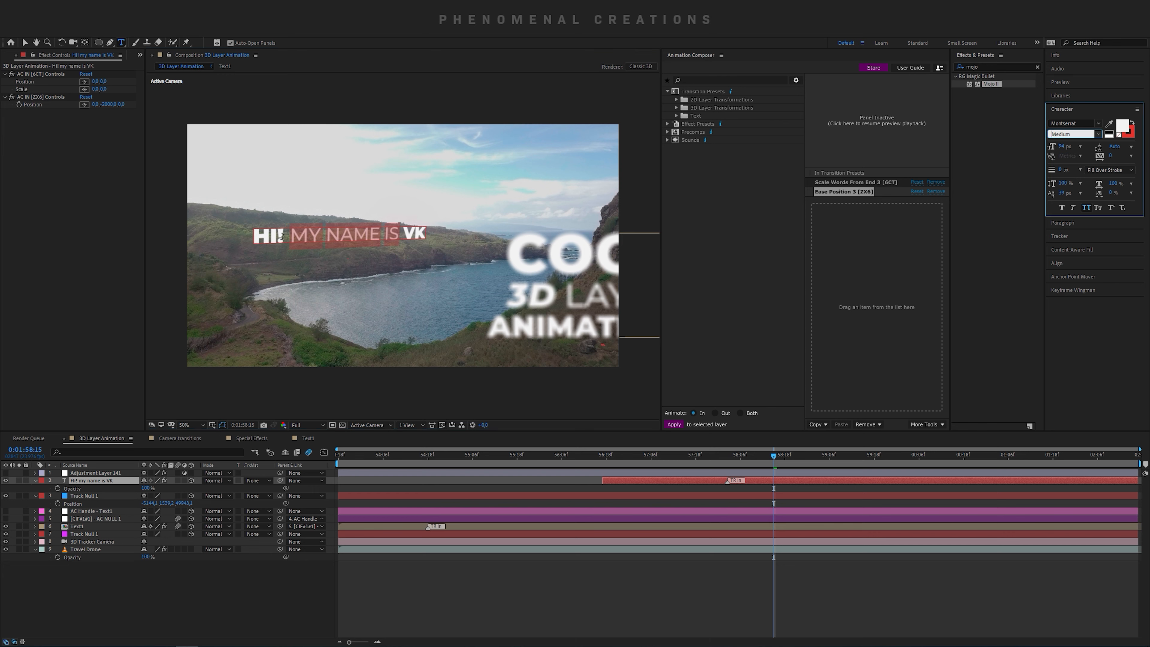
drag(283, 236, 243, 236)
click(1098, 135)
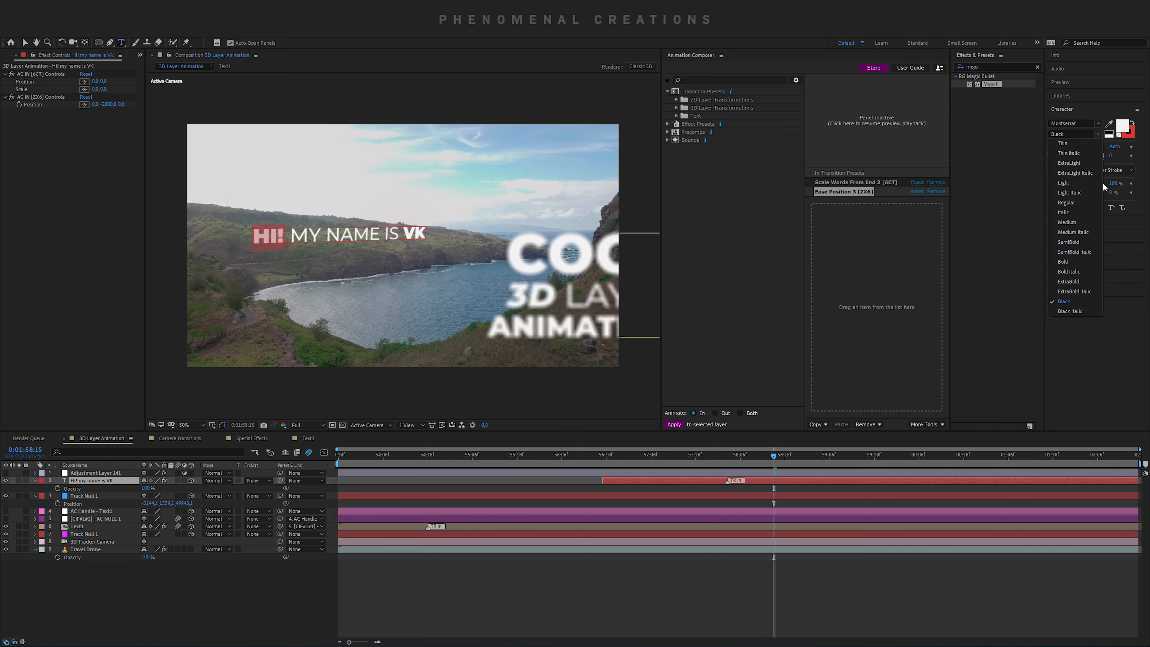
click(1069, 311)
click(541, 519)
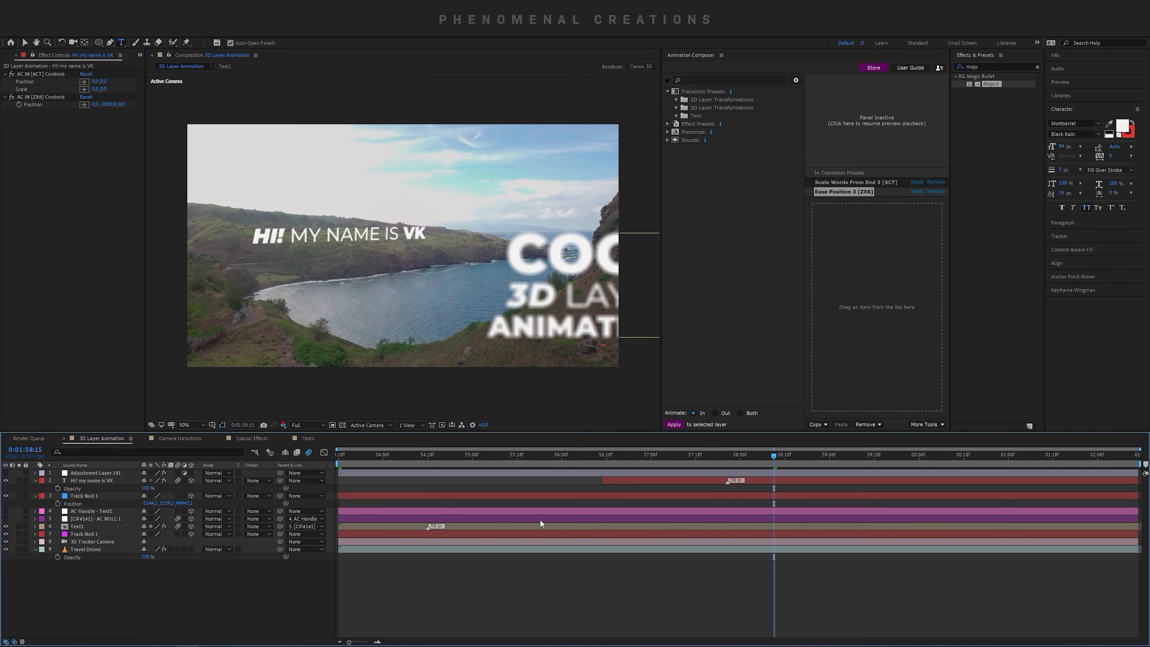
Step: Play the greeting title's entrance several times from around 0:01:56:12, including the preceding COOL 3D LAYER ANIMATIONS title
drag(606, 455, 582, 466)
key(space)
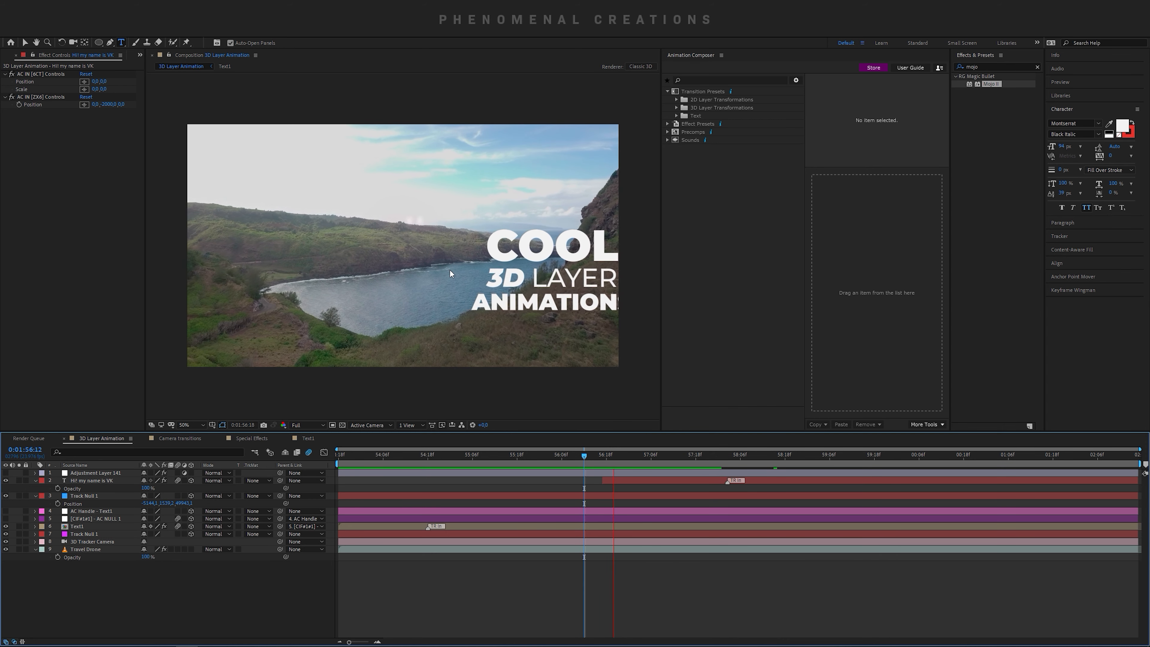
click(591, 455)
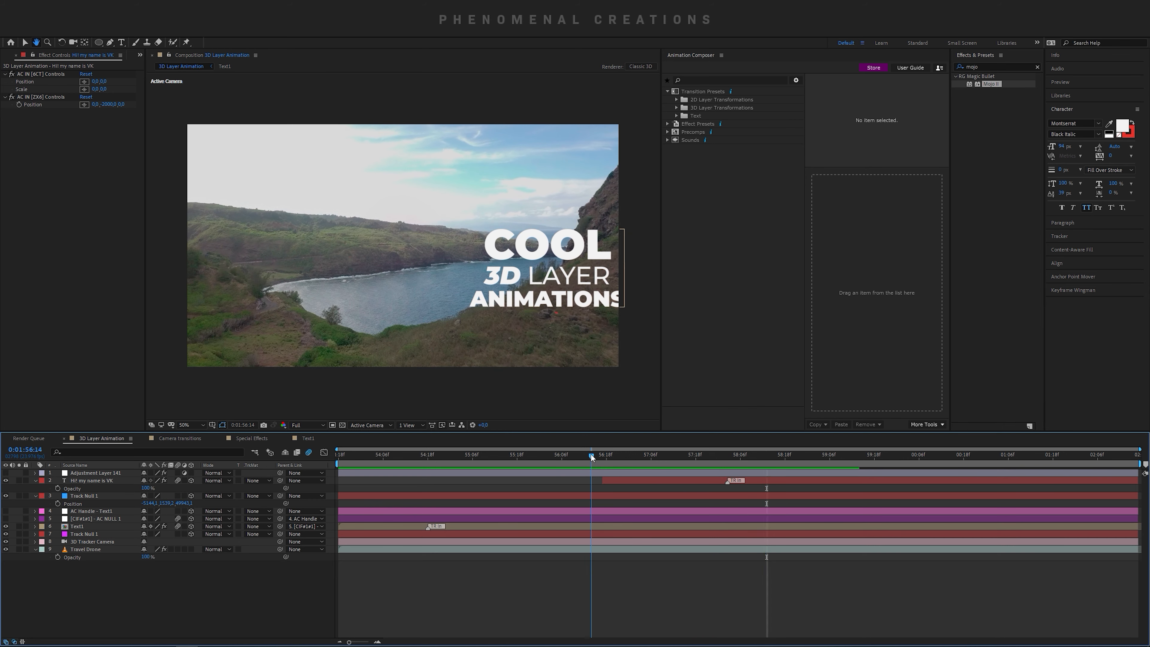
key(space)
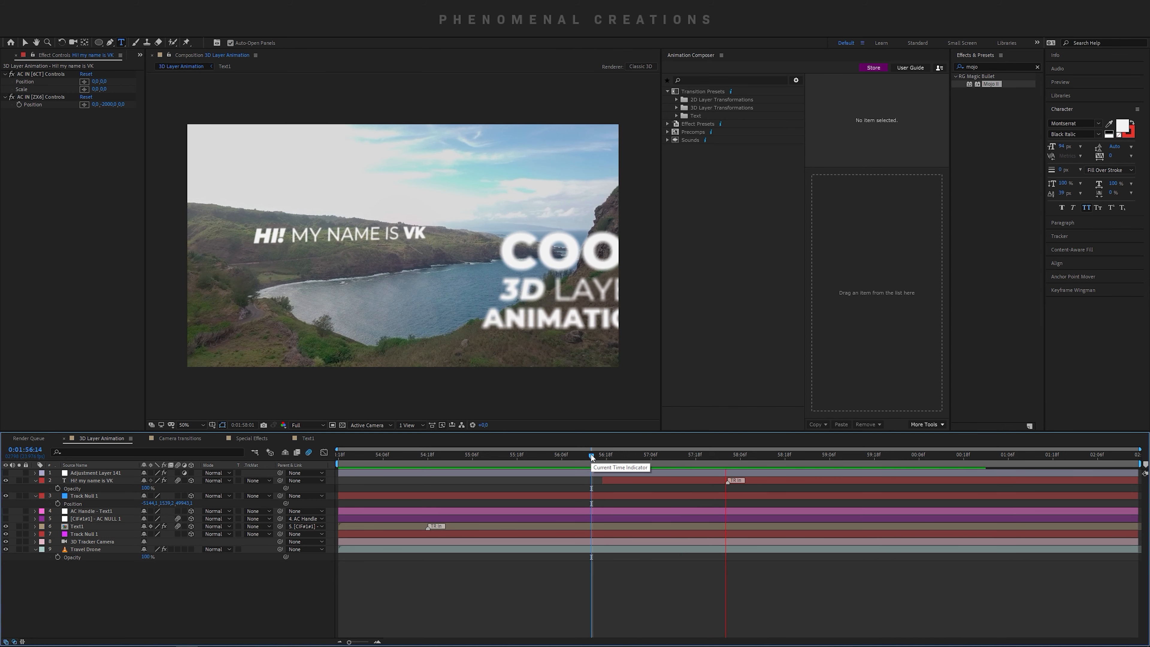
click(580, 455)
key(space)
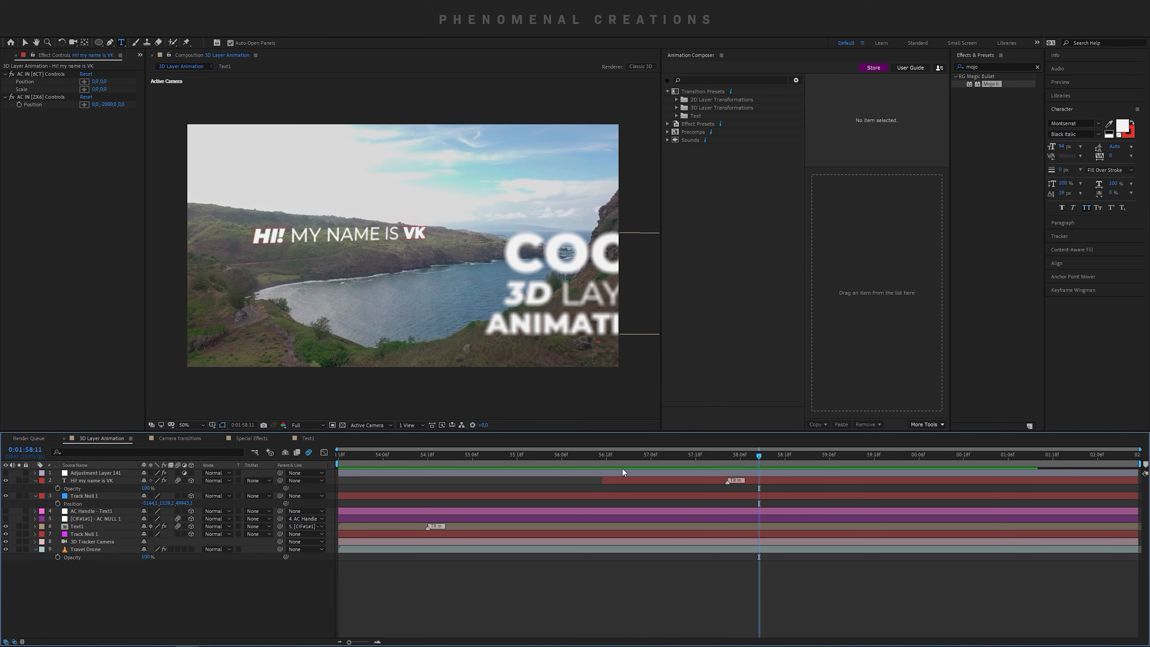
click(588, 455)
key(space)
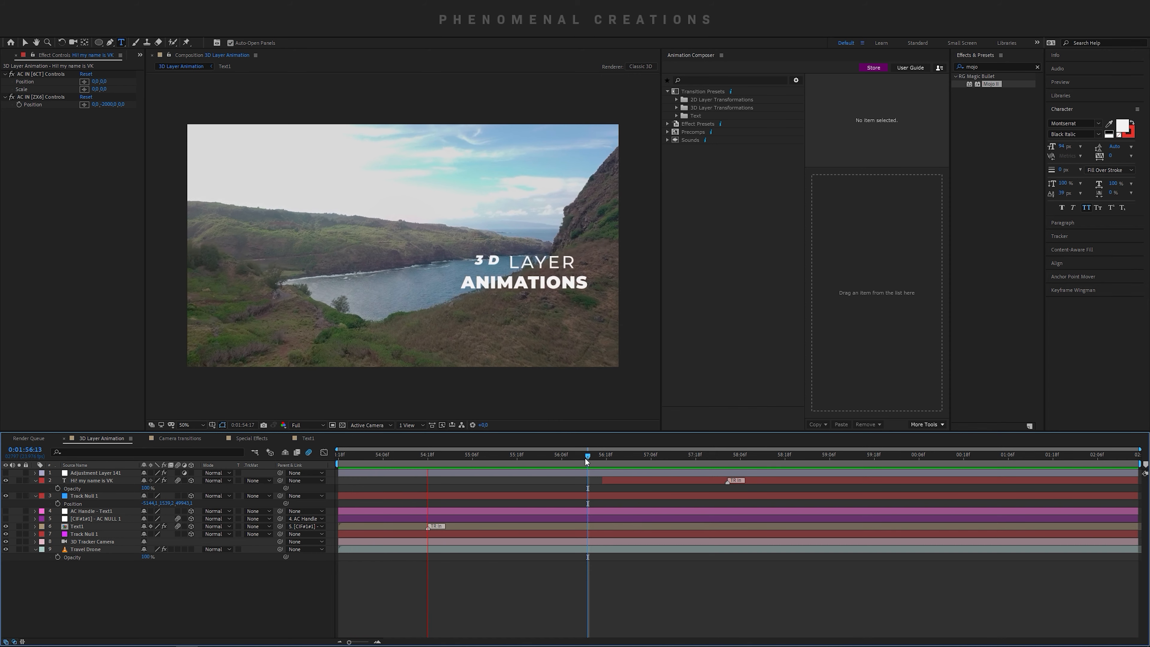
key(space)
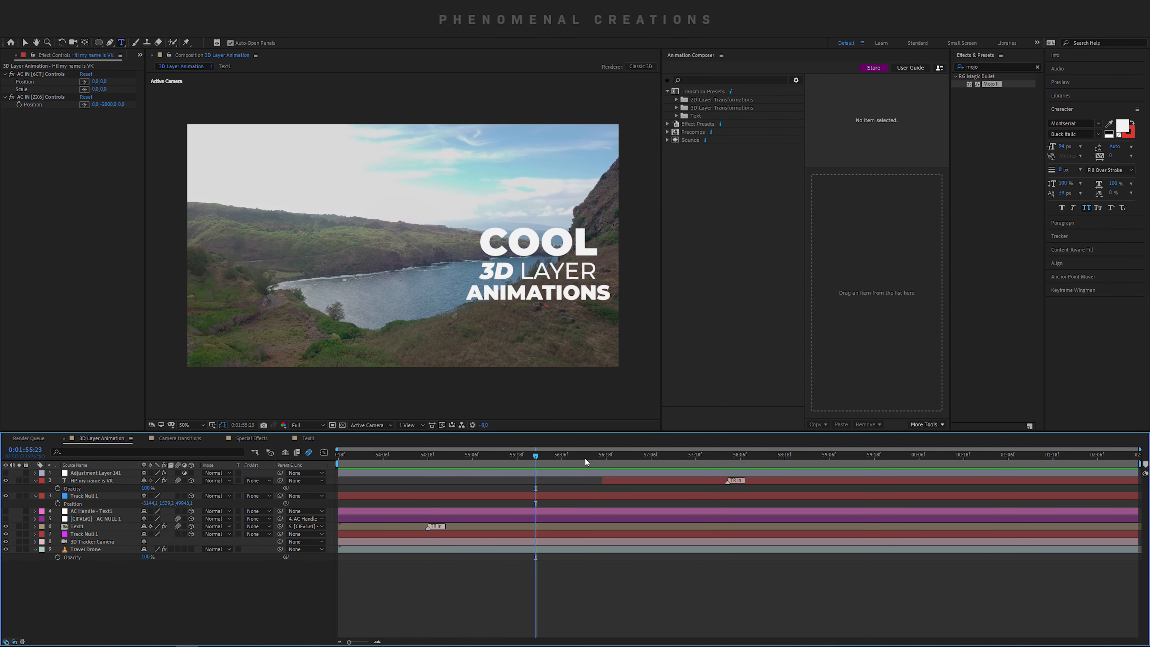
key(space)
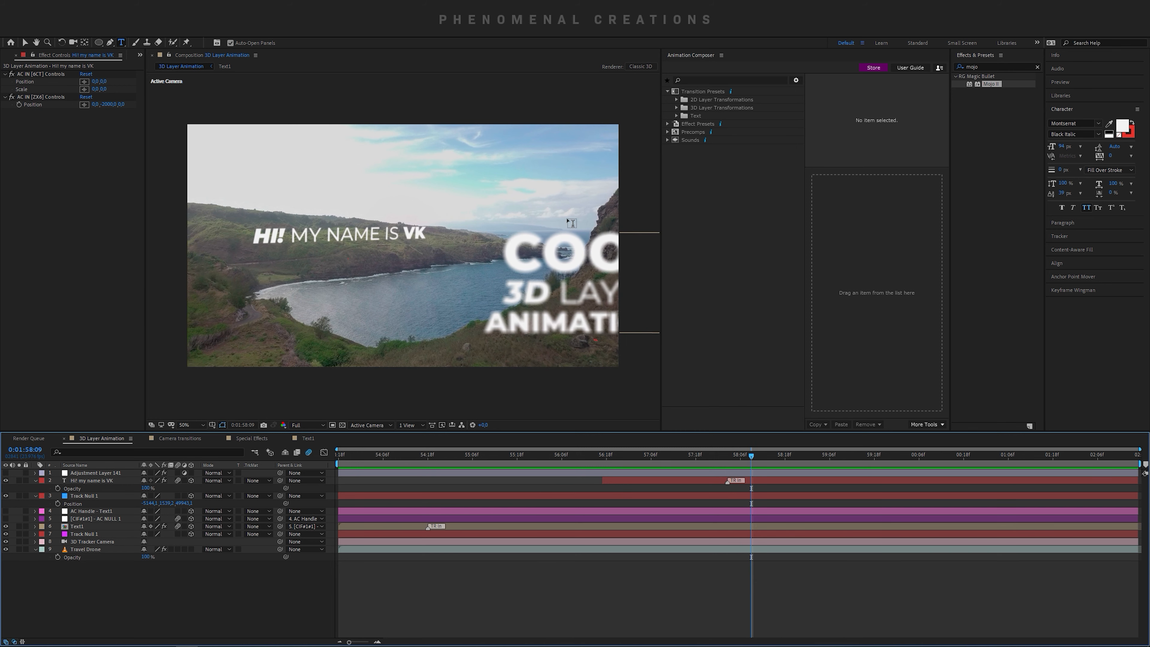
Step: Show the 3D Tracker Camera's Camera Options and inspect its Focus Distance keyframes at 0:01:56:17 and 0:01:59:11
key(v)
click(103, 543)
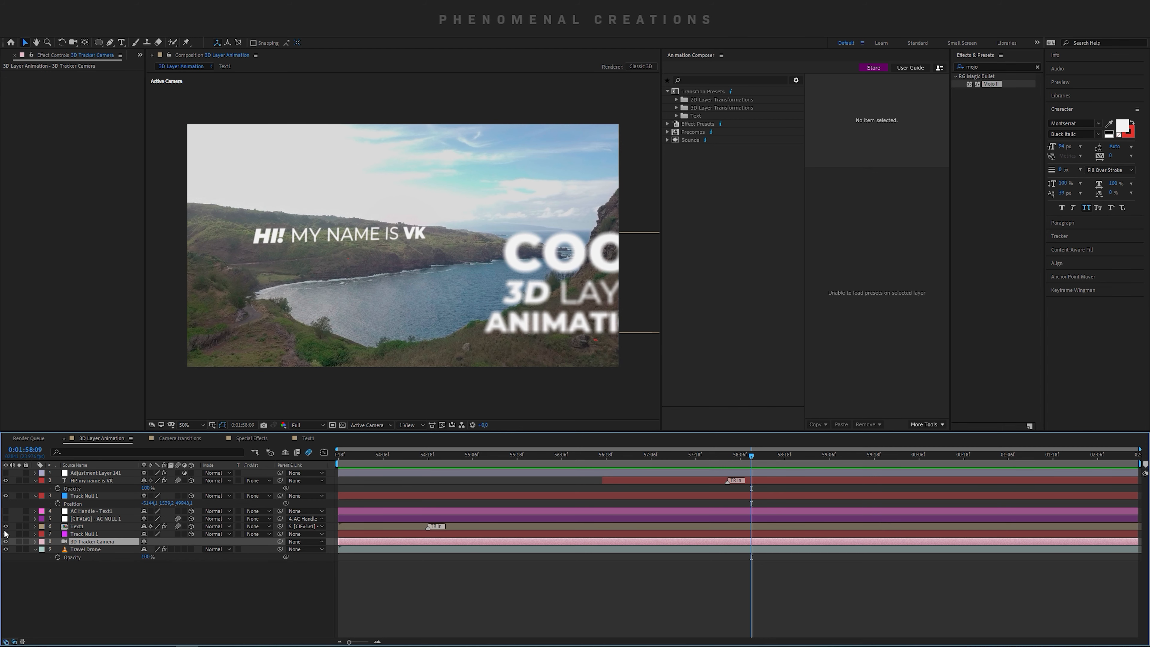
click(35, 542)
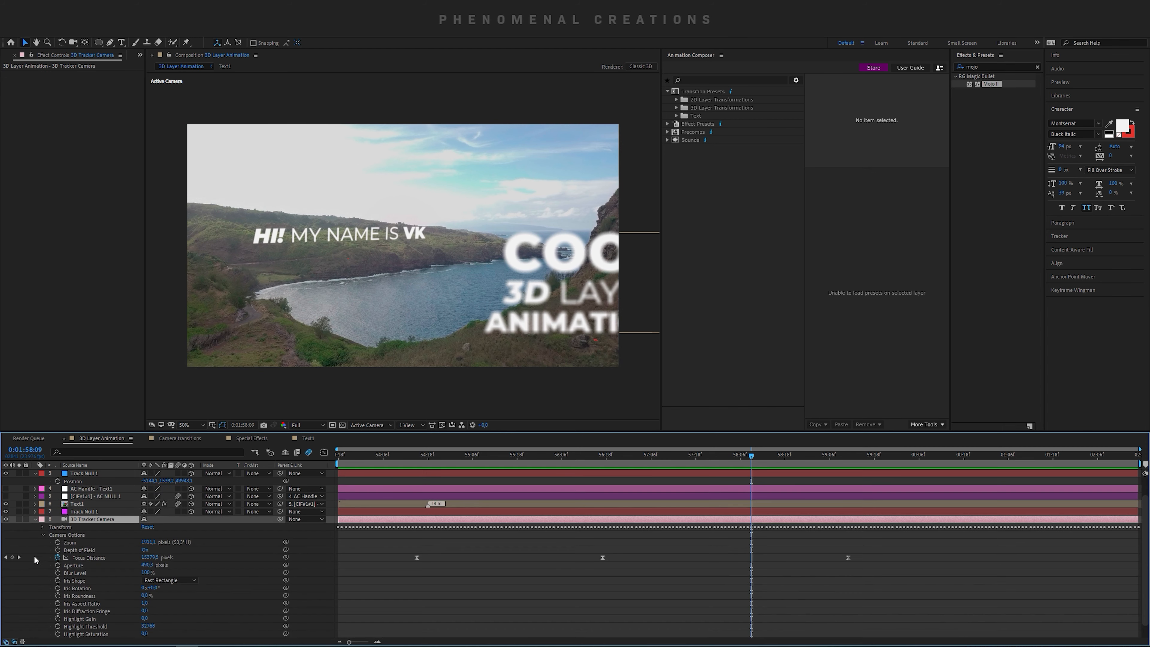
click(43, 535)
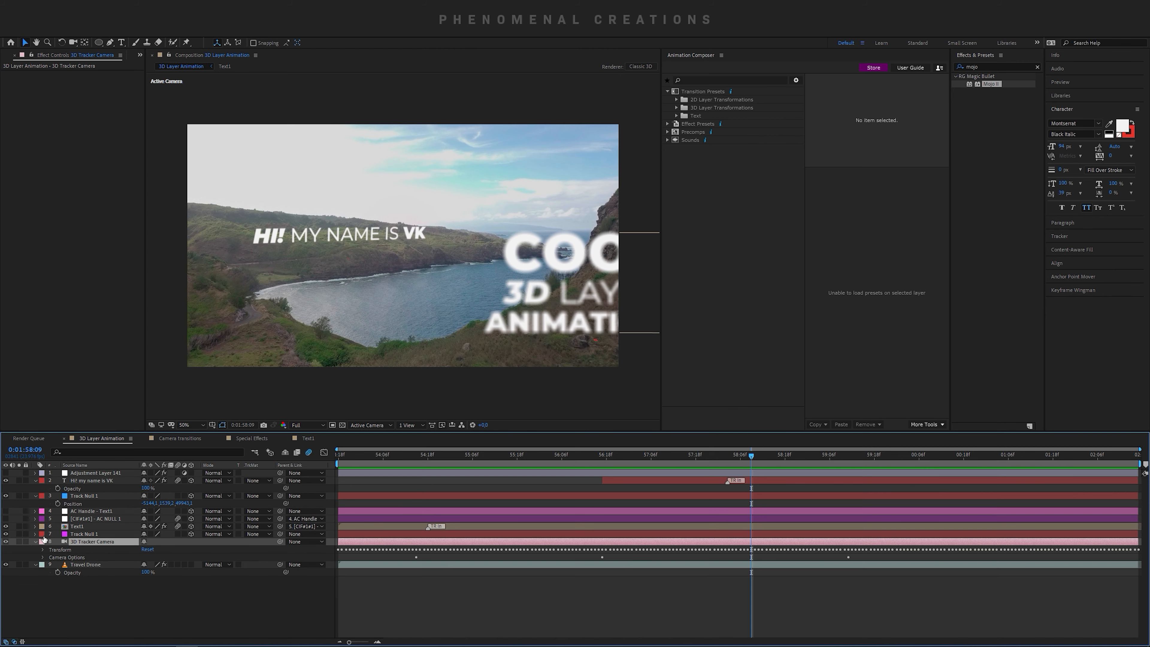
click(43, 558)
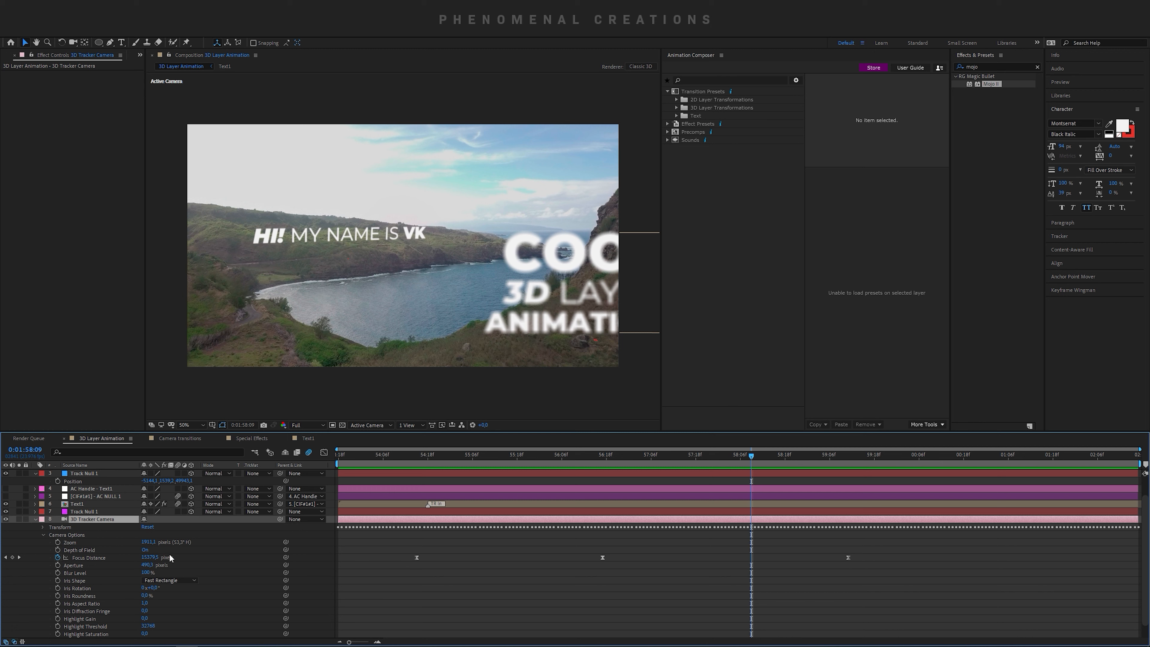
click(603, 457)
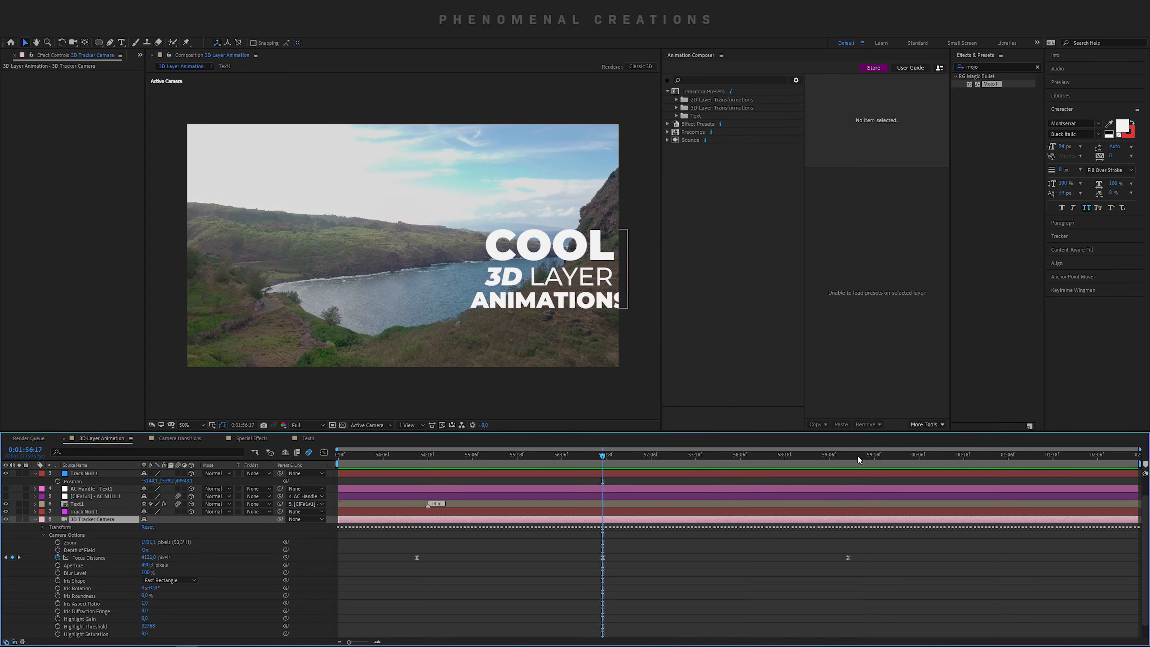
click(850, 455)
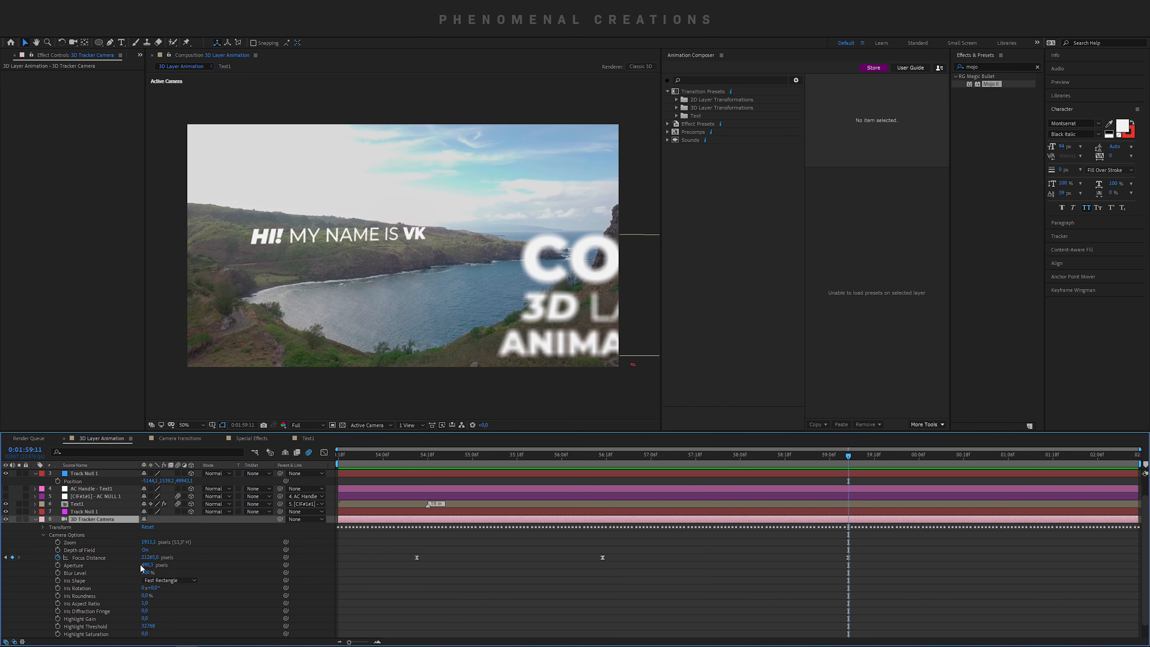
Step: Raise the 3D Tracker Camera's Aperture to about 644 pixels and scrub from 0:01:54:15 to 0:01:57:08 to review the blur
drag(149, 565, 220, 569)
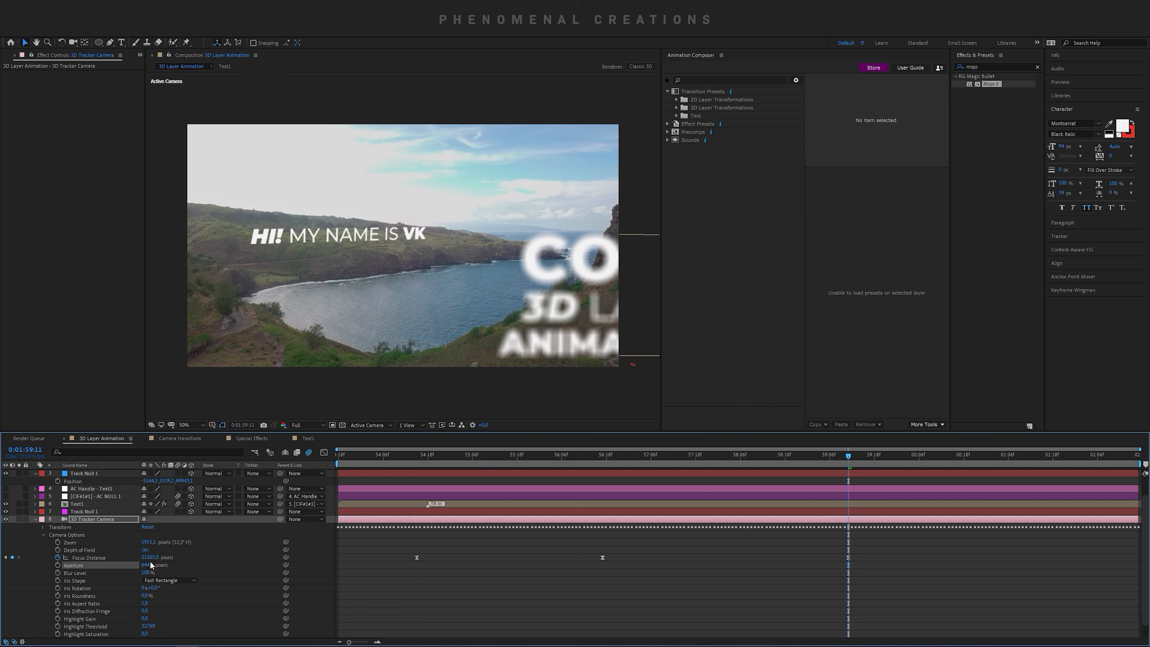
click(606, 456)
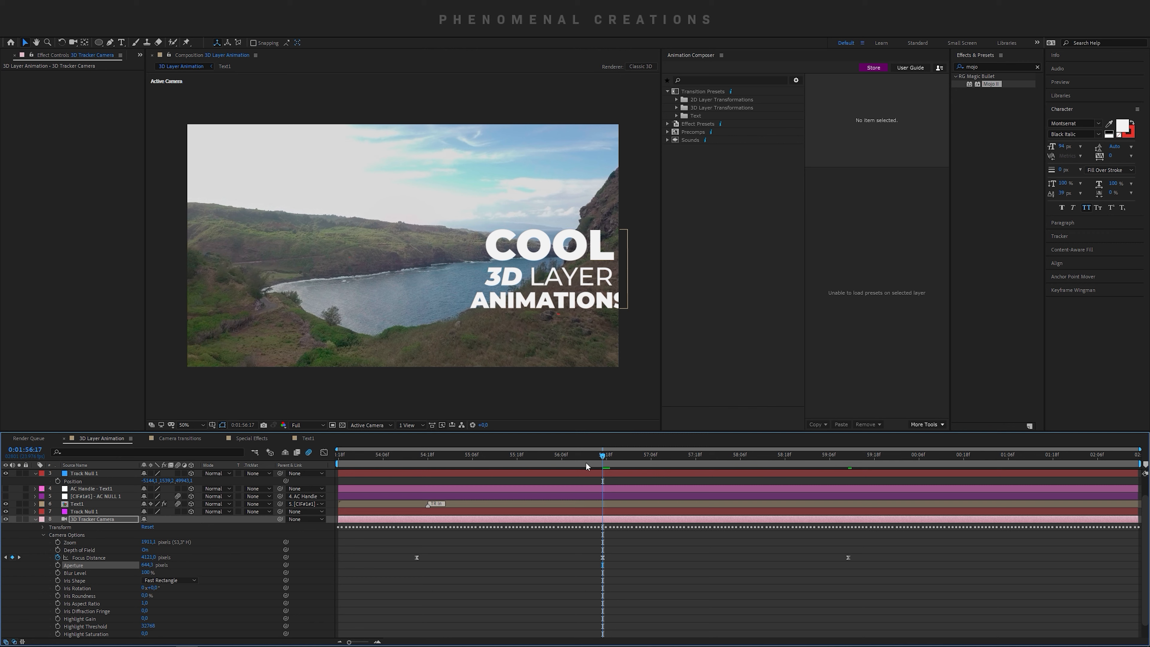
drag(603, 461, 416, 488)
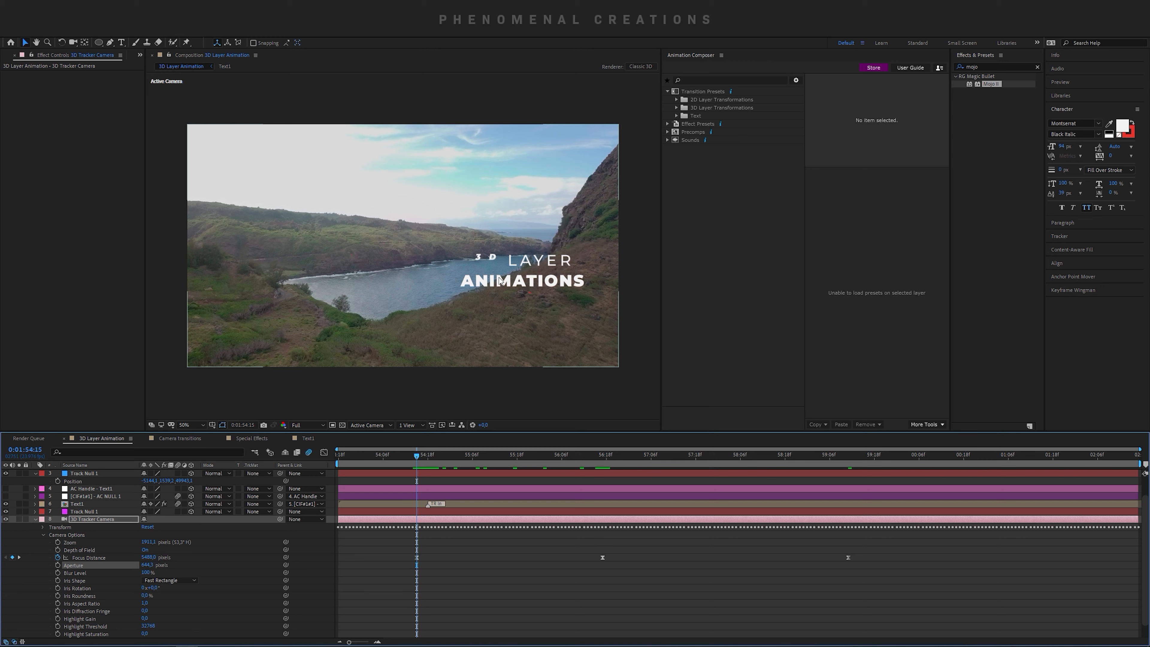
drag(421, 457, 658, 455)
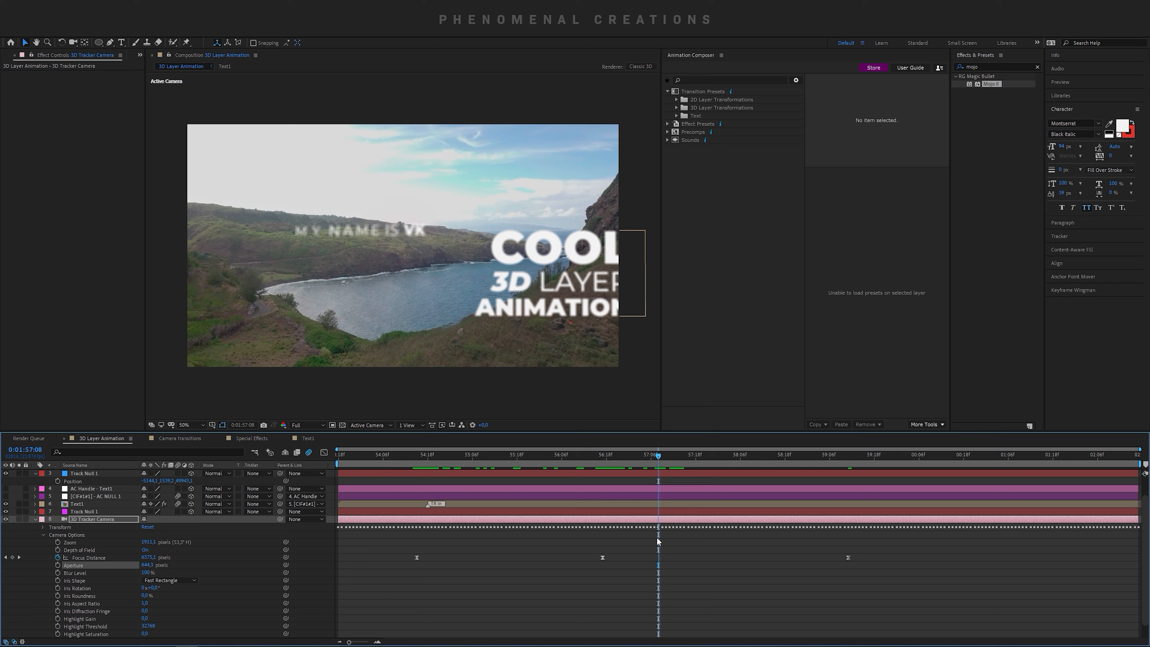
Step: Check the focus at the last Focus Distance keyframe, scrub on to 0:02:01:01 and return to about 0:01:54:03
click(848, 557)
drag(605, 467, 849, 500)
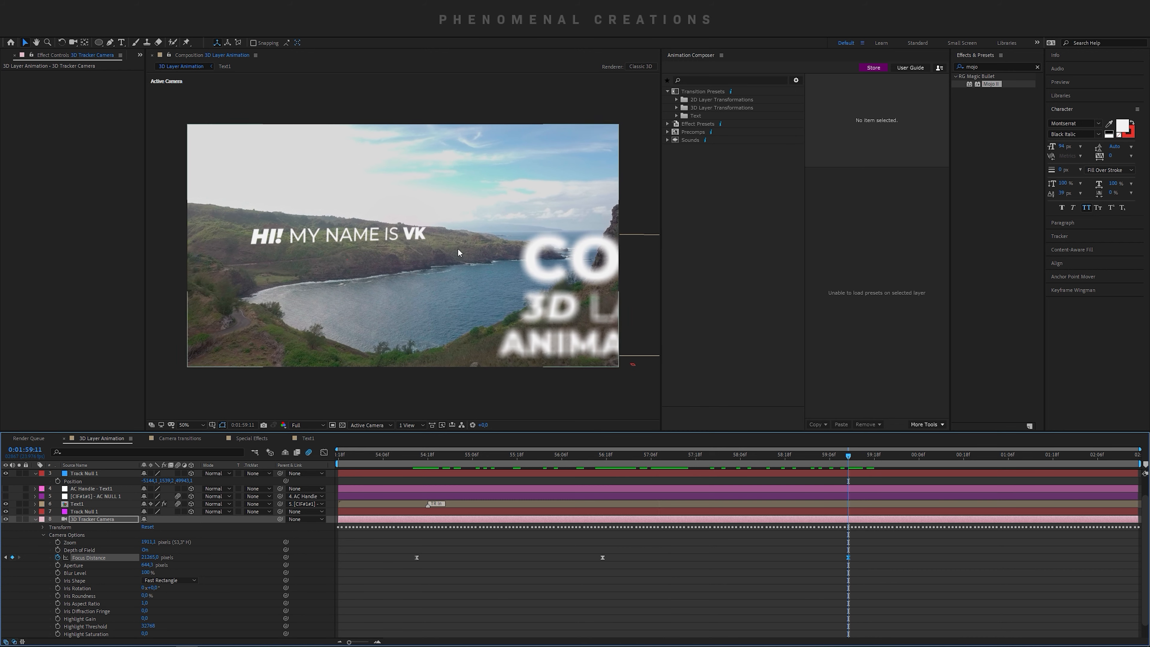
drag(846, 455, 990, 507)
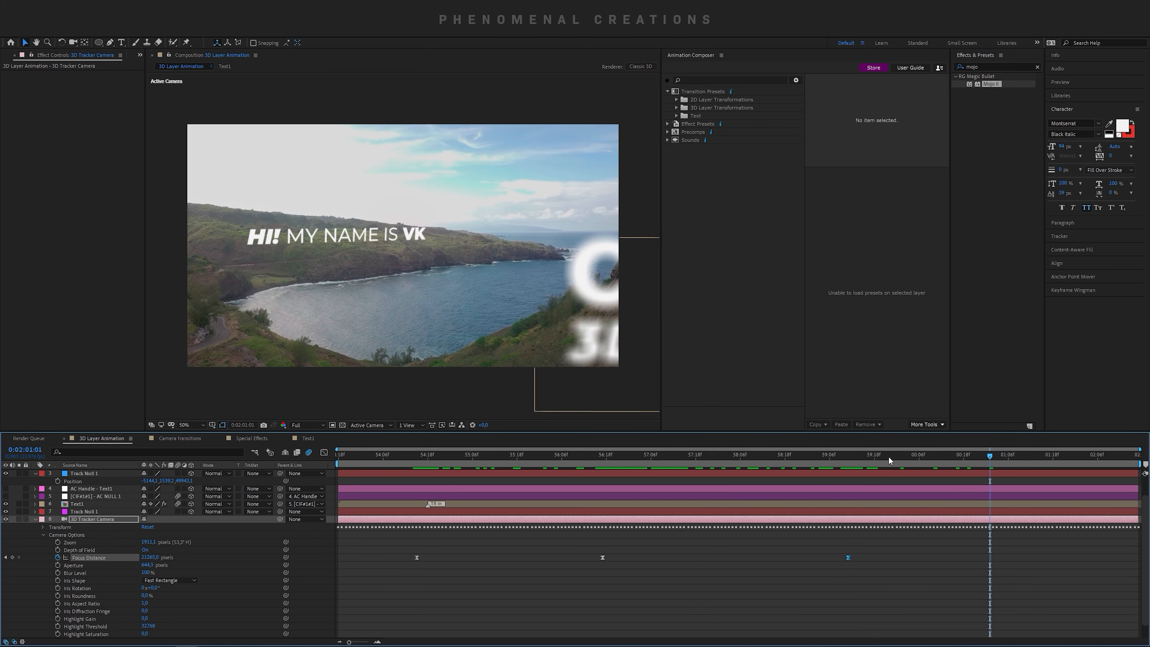
drag(888, 462, 367, 519)
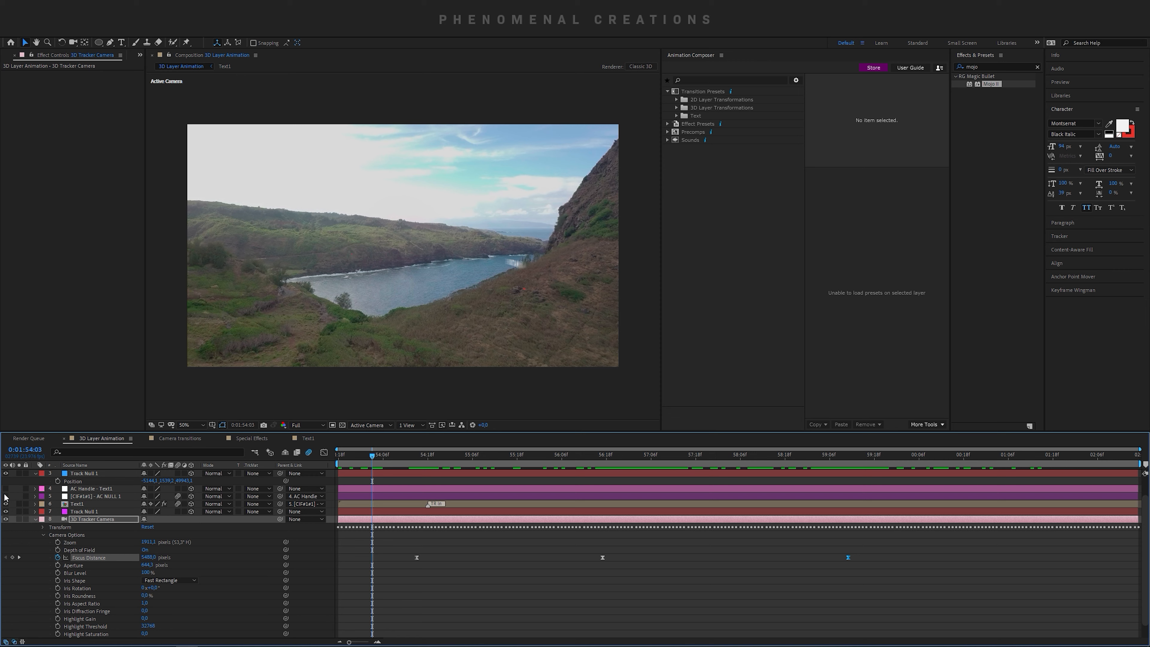
Step: Make the top adjustment layer with the colour grade visible and play the composition from the start of the displayed range
scroll(5, 497, up, 2)
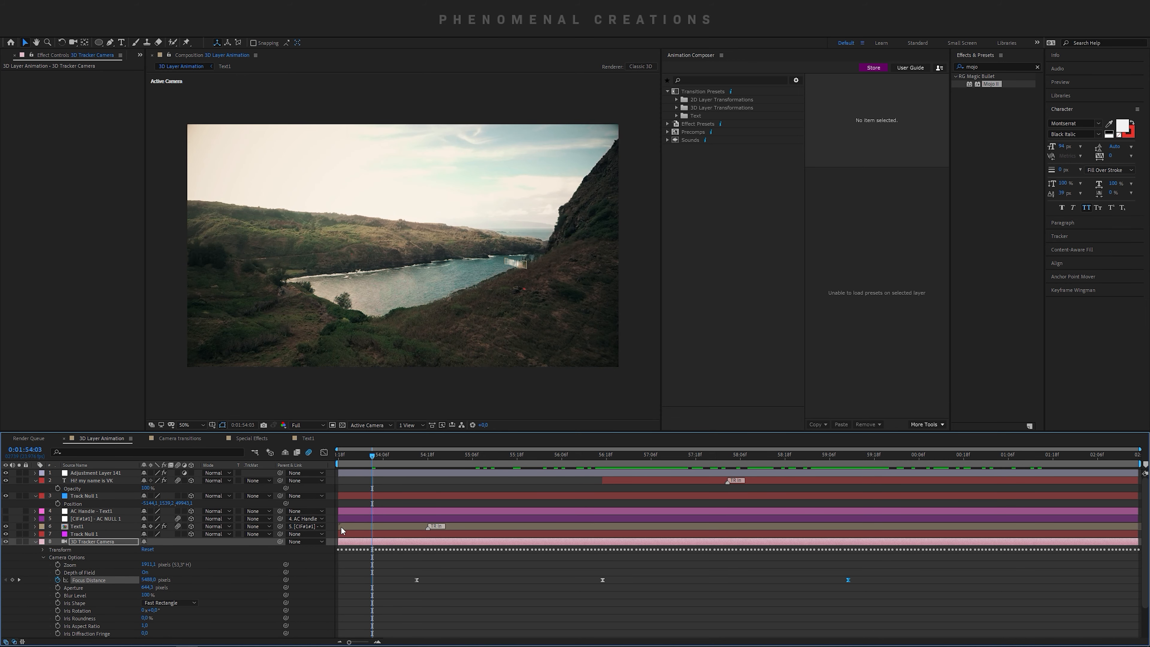
click(334, 456)
key(space)
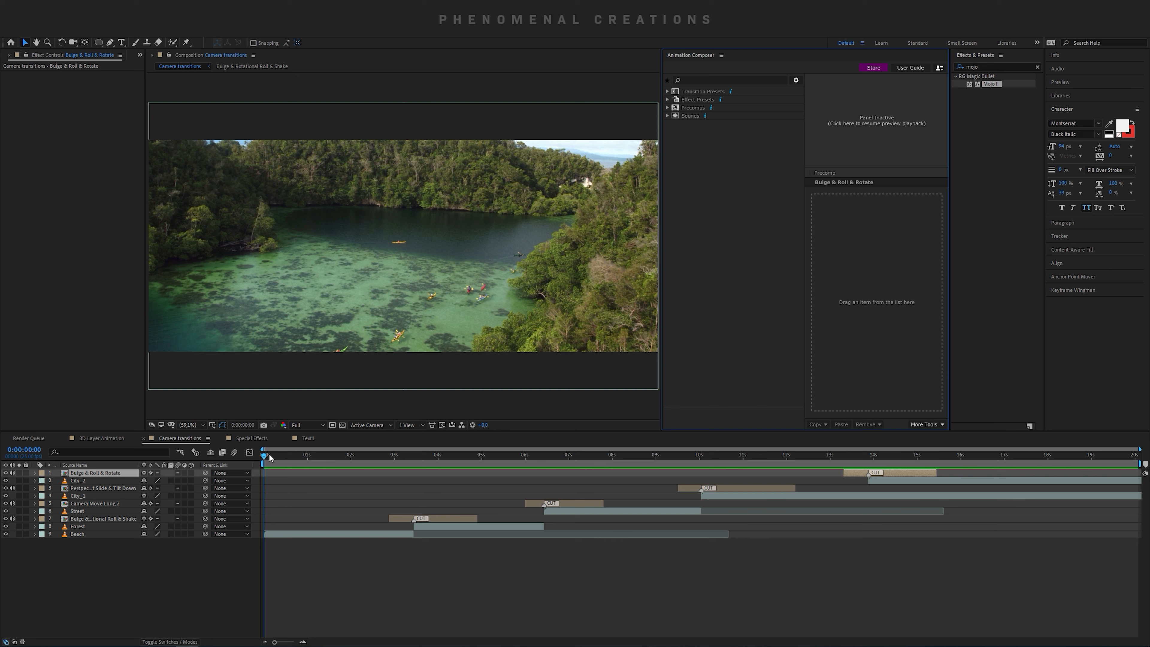
Step: Browse the Filmmaker's Transitions precomps and preview Bulge & Roll & Rotate, Bulge & Rotational Roll, and Bulge & Rotational Roll & Shake
click(668, 107)
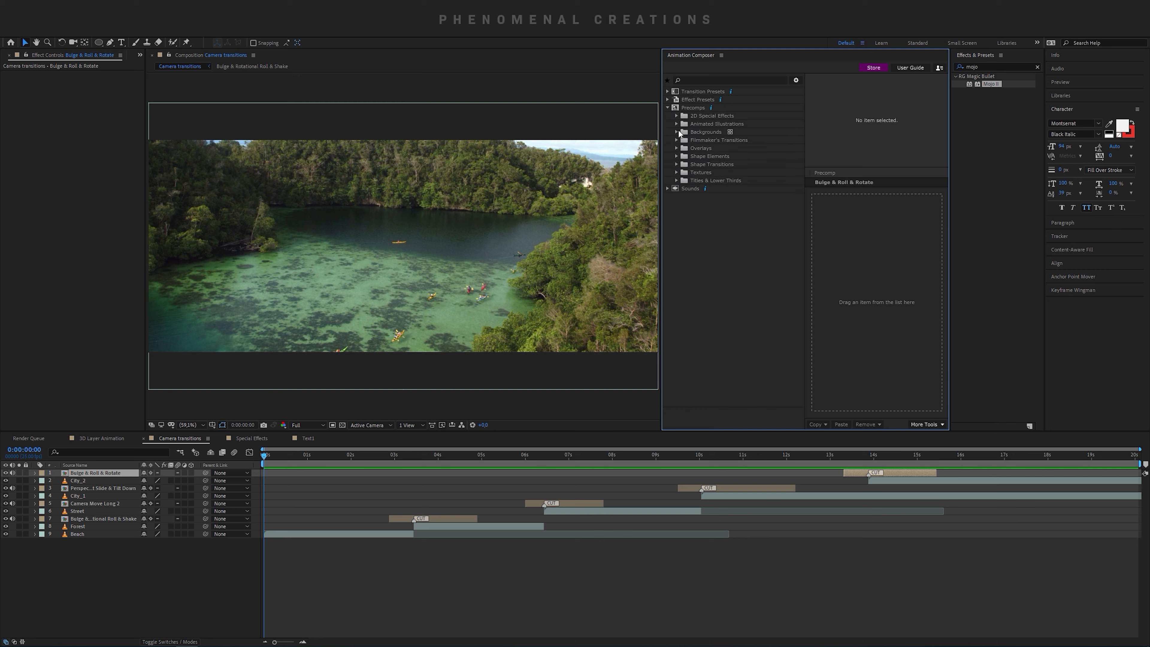
click(677, 140)
click(687, 149)
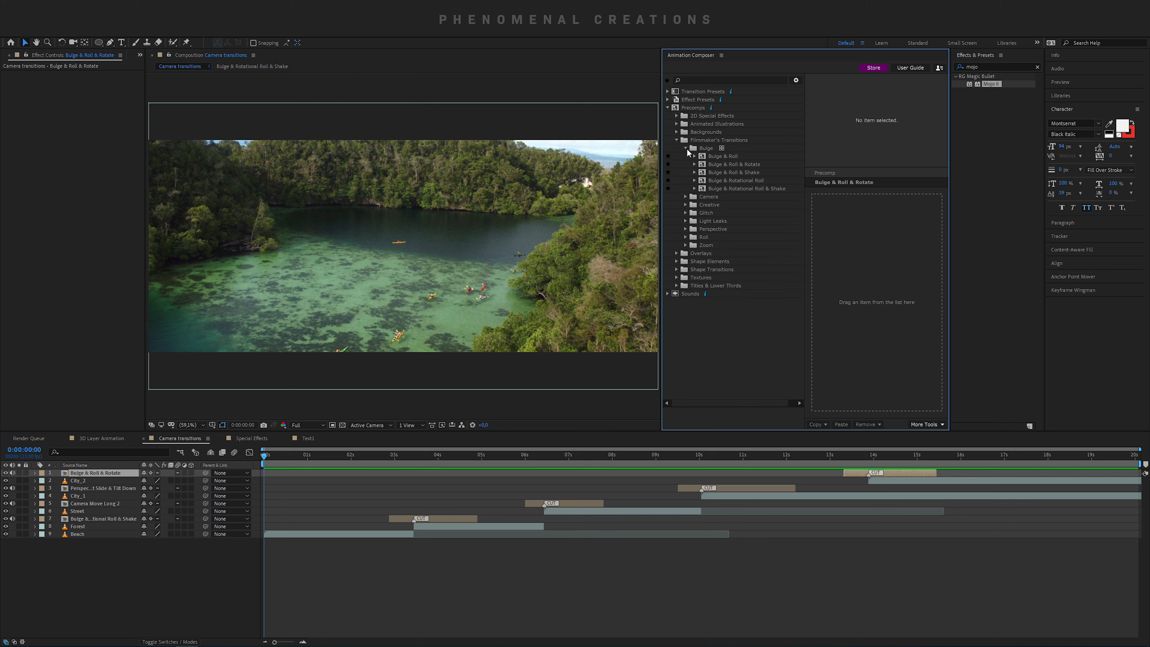
click(730, 163)
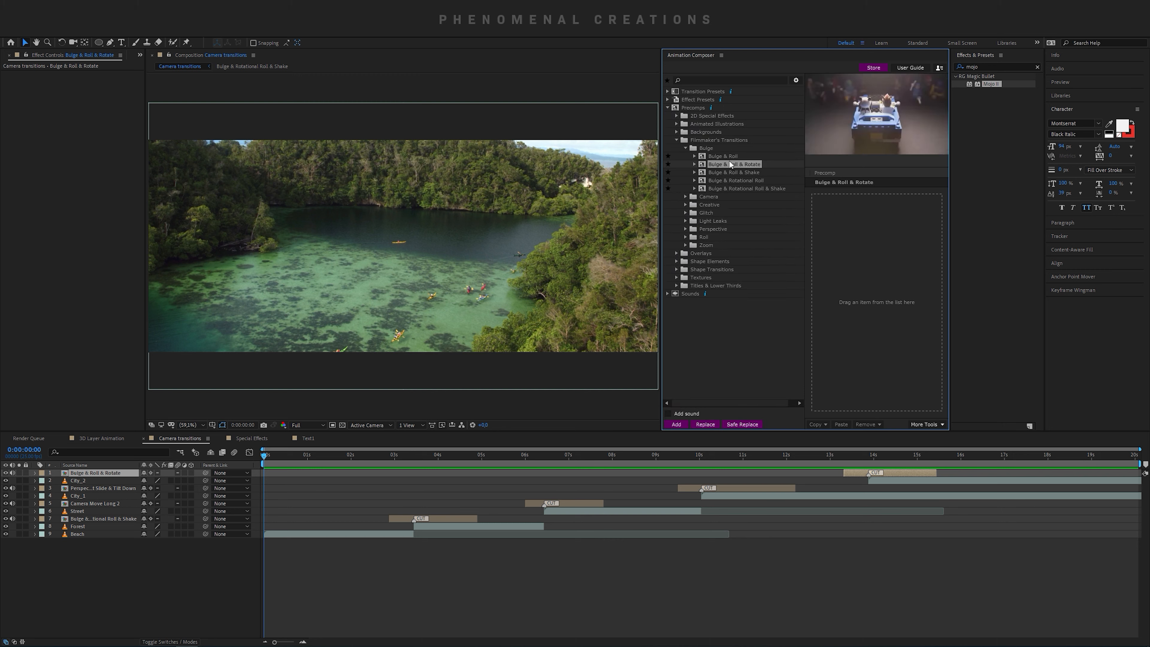
click(734, 181)
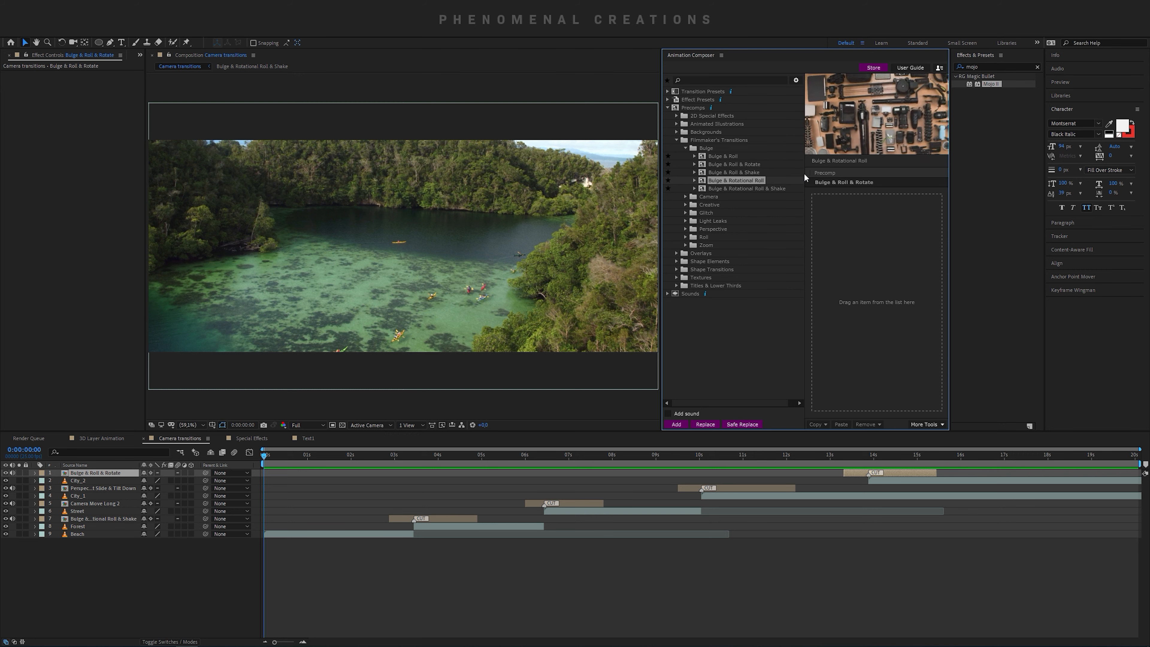
click(730, 190)
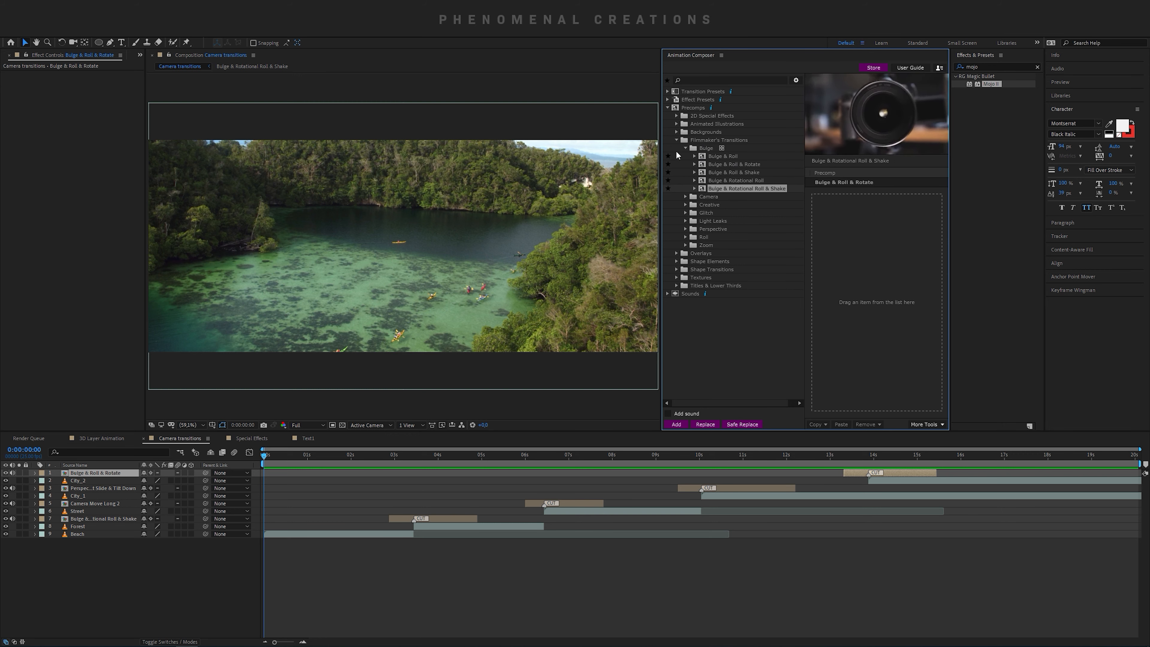
click(685, 162)
click(686, 149)
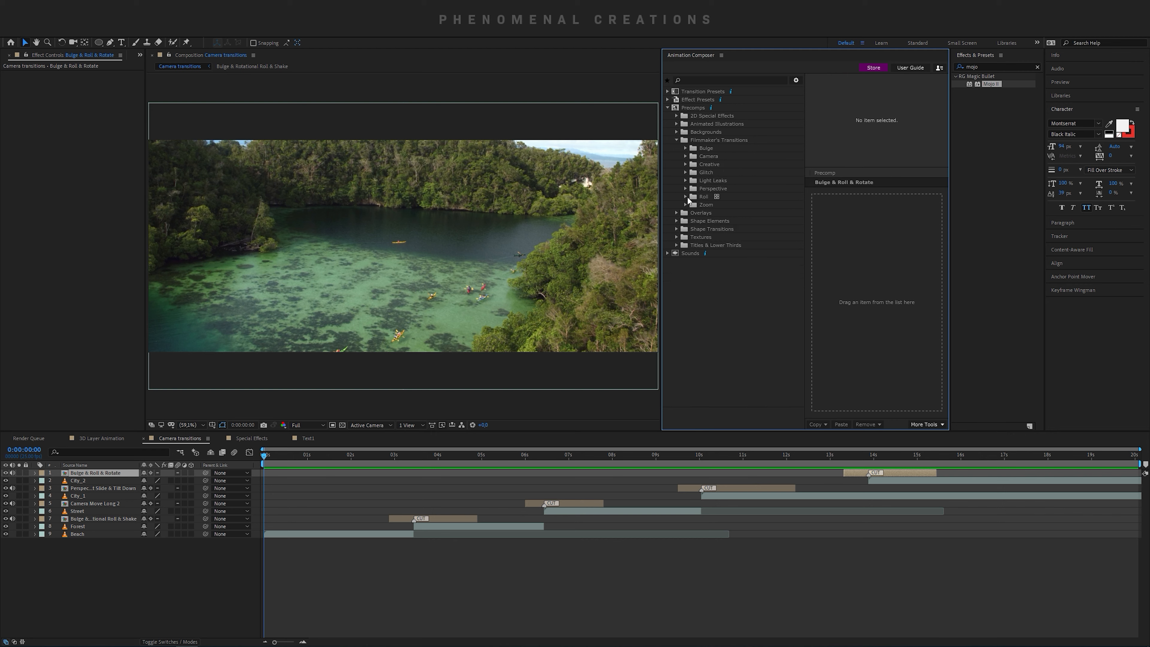
Step: Preview the Hyper Zoom In precomp among the Zoom transitions, then collapse the Filmmaker's Transitions category
click(687, 205)
click(729, 229)
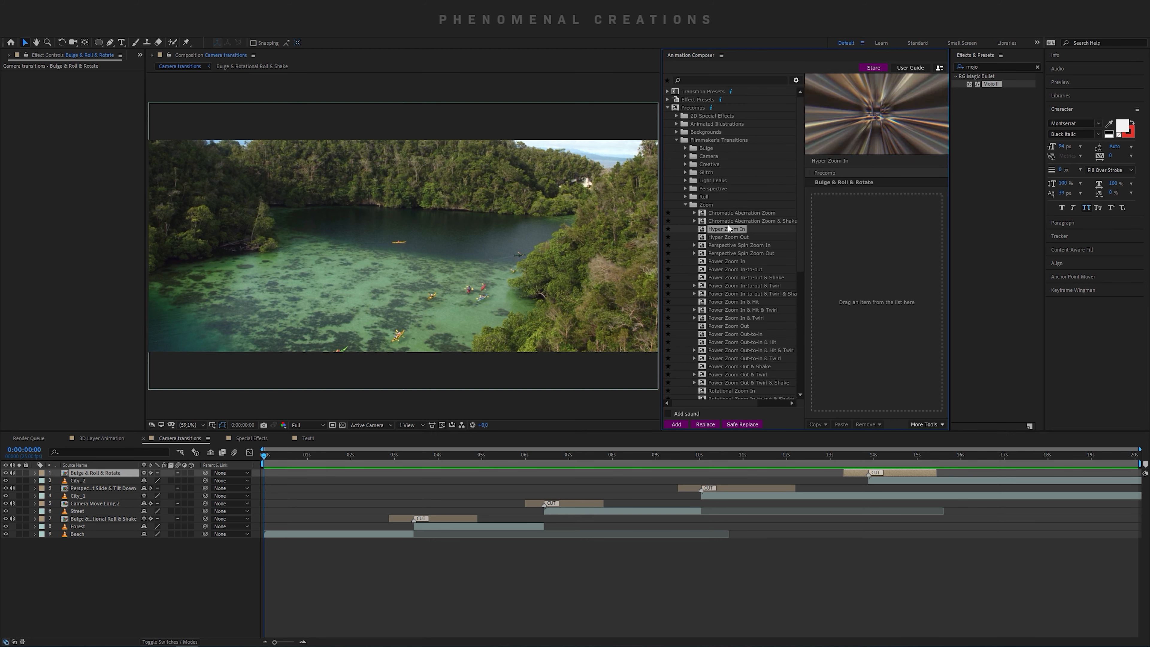
click(686, 204)
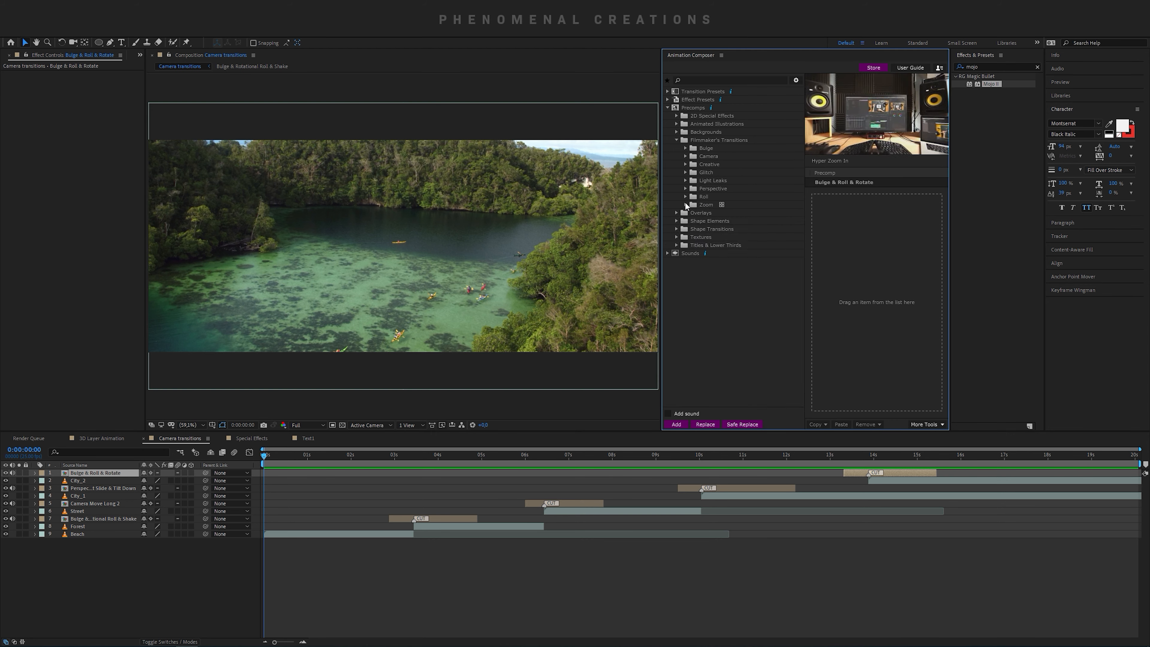
click(677, 140)
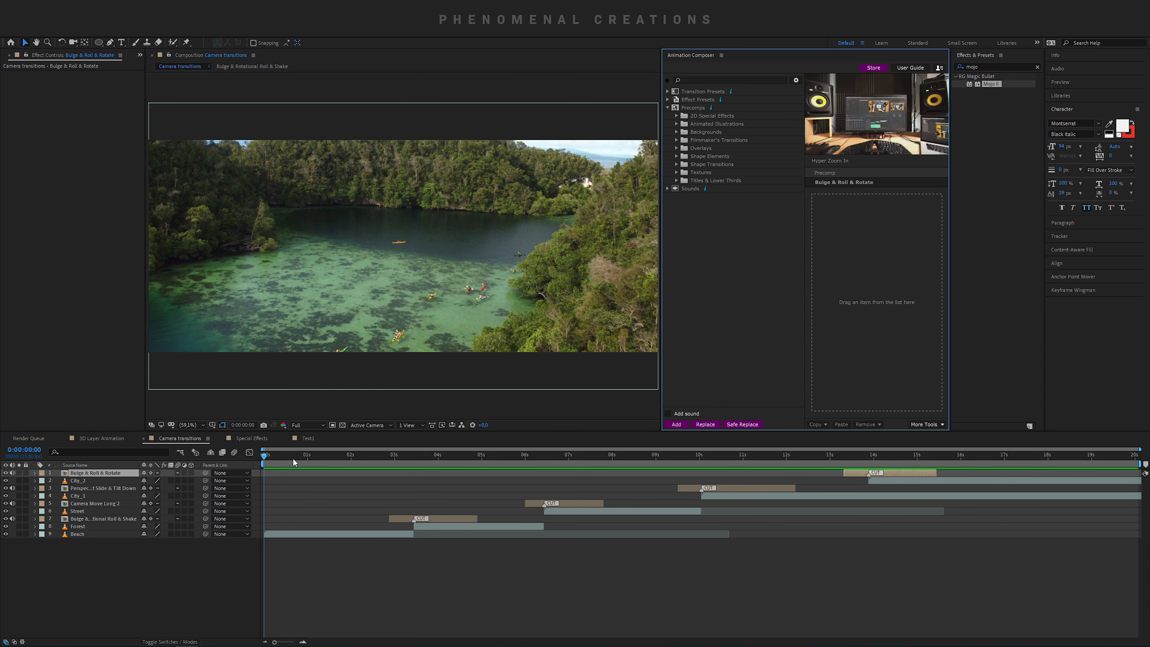
Step: Play the Camera transitions composition from its start, then replay it from 0:00:02:02 through the City_2 cut
key(space)
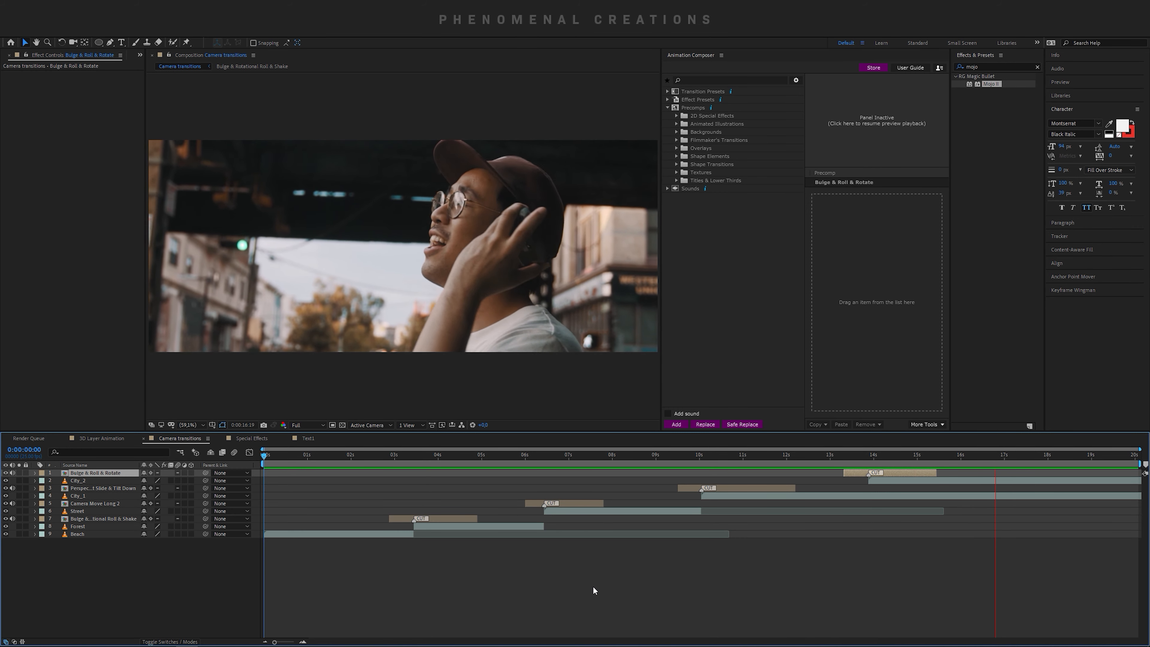
click(355, 461)
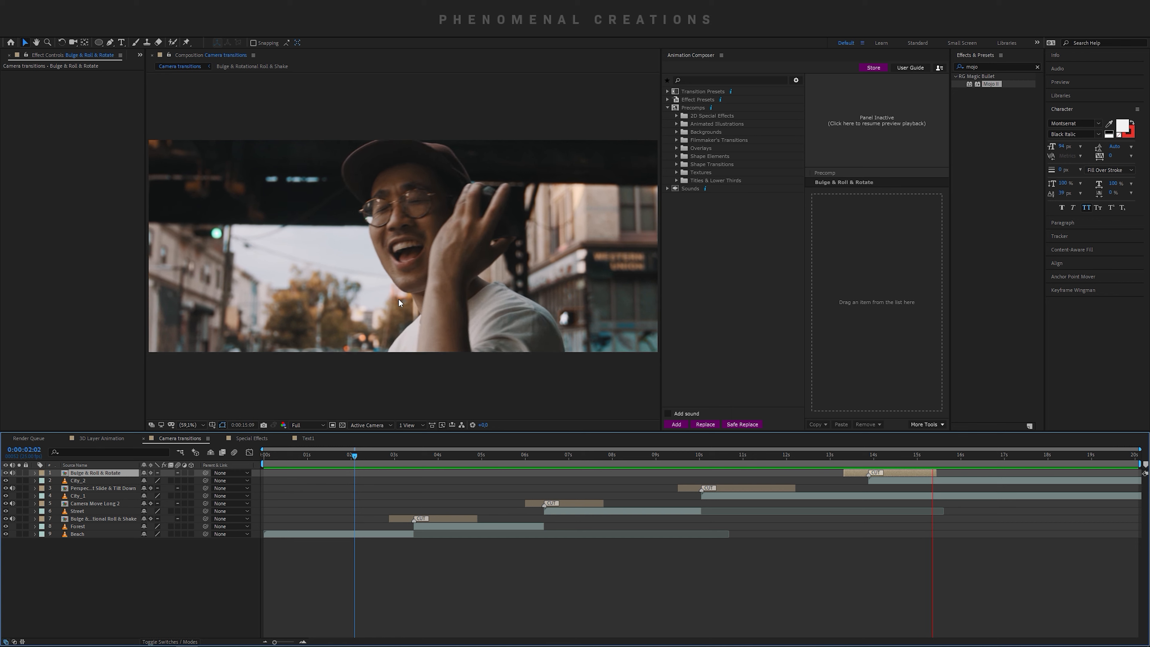
key(space)
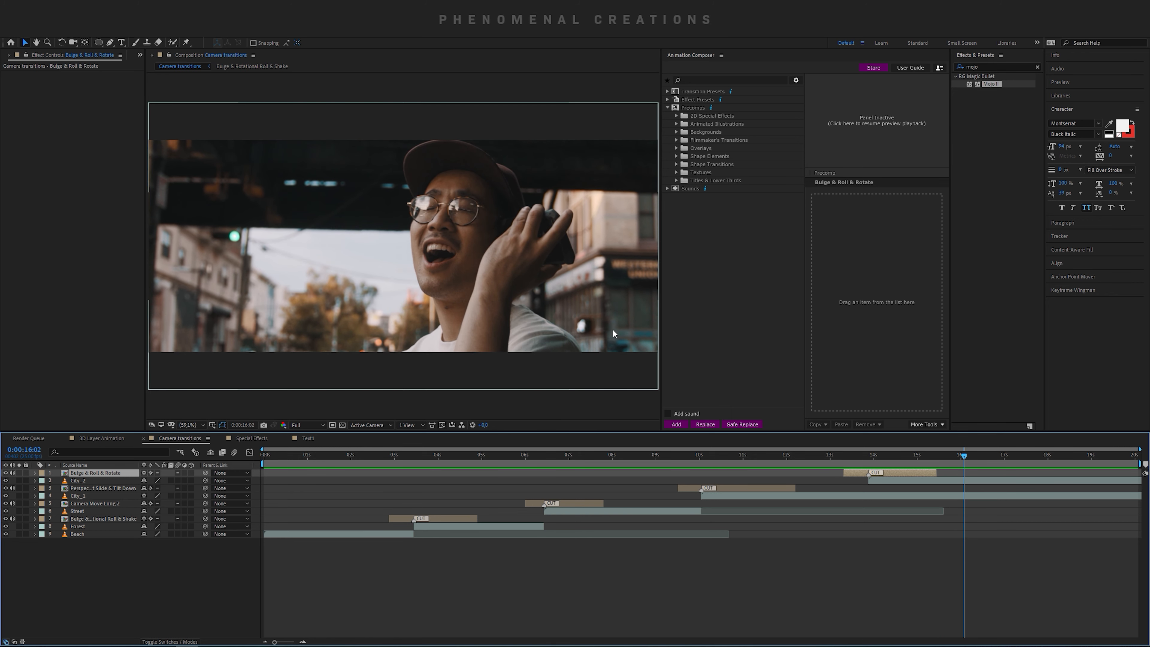
Step: Scrub over the transition between the Beach and Forest clips around 0:00:03:12 to 0:00:03:21 and play it
click(306, 454)
drag(499, 457, 431, 496)
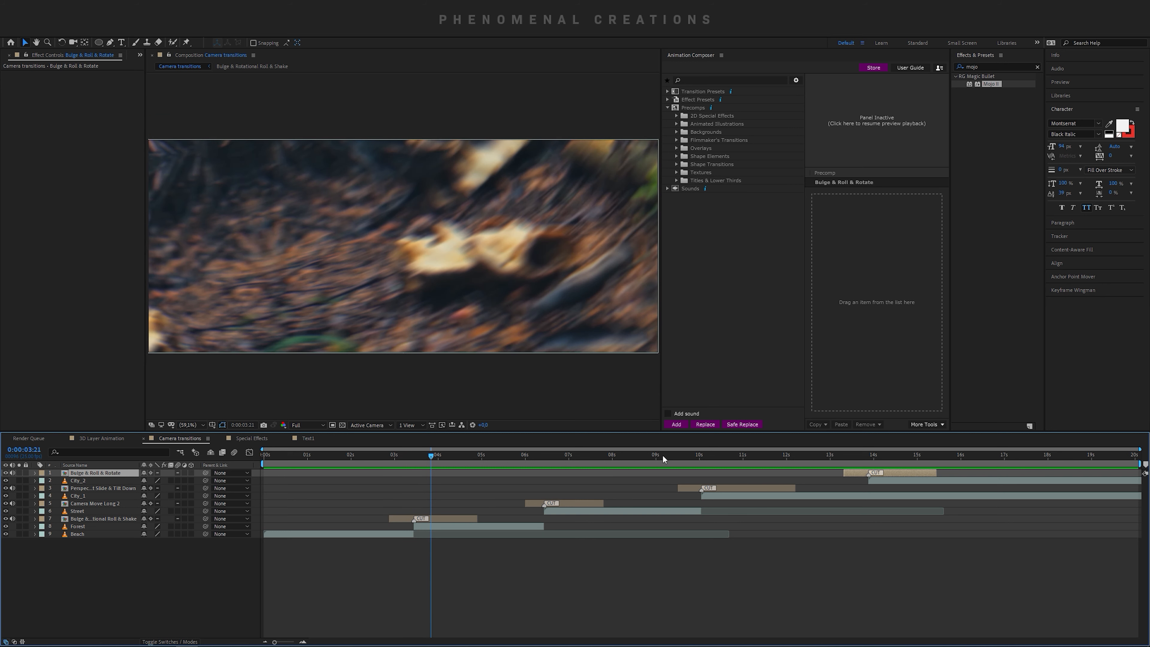
click(668, 413)
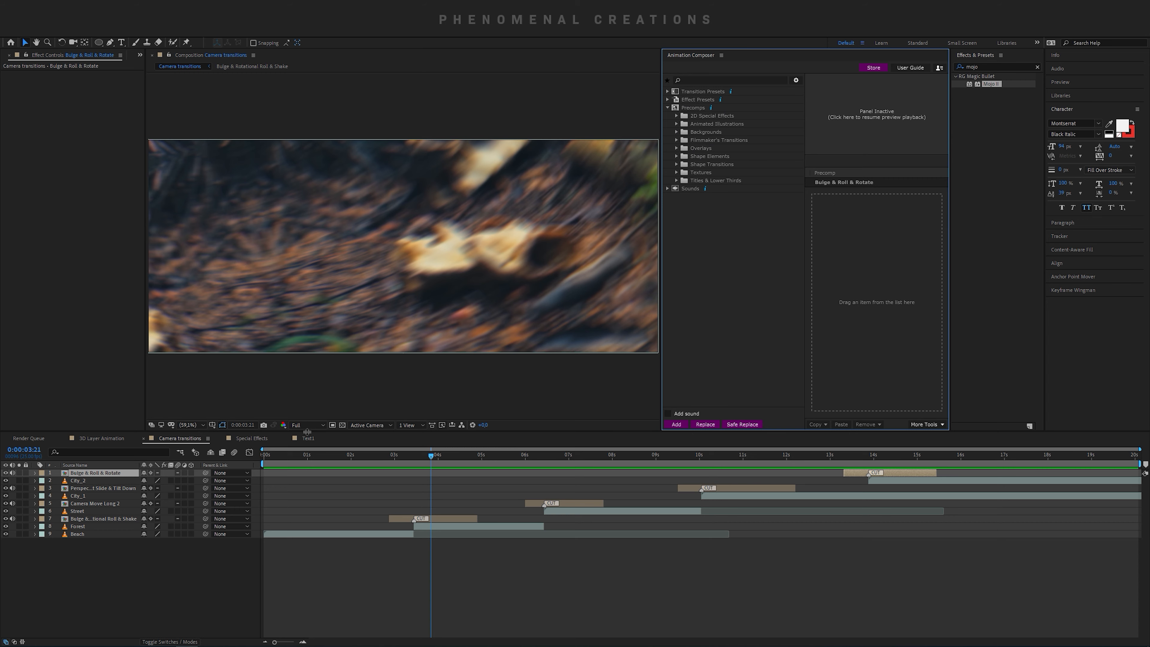
drag(374, 460, 415, 502)
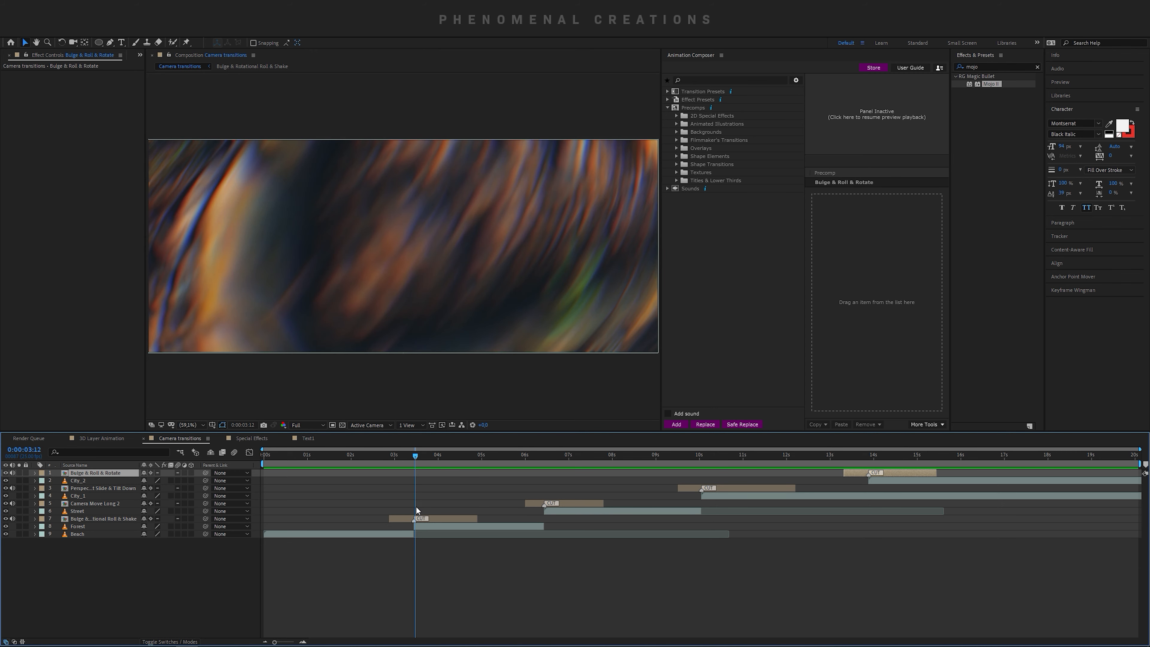
drag(416, 507, 382, 515)
key(space)
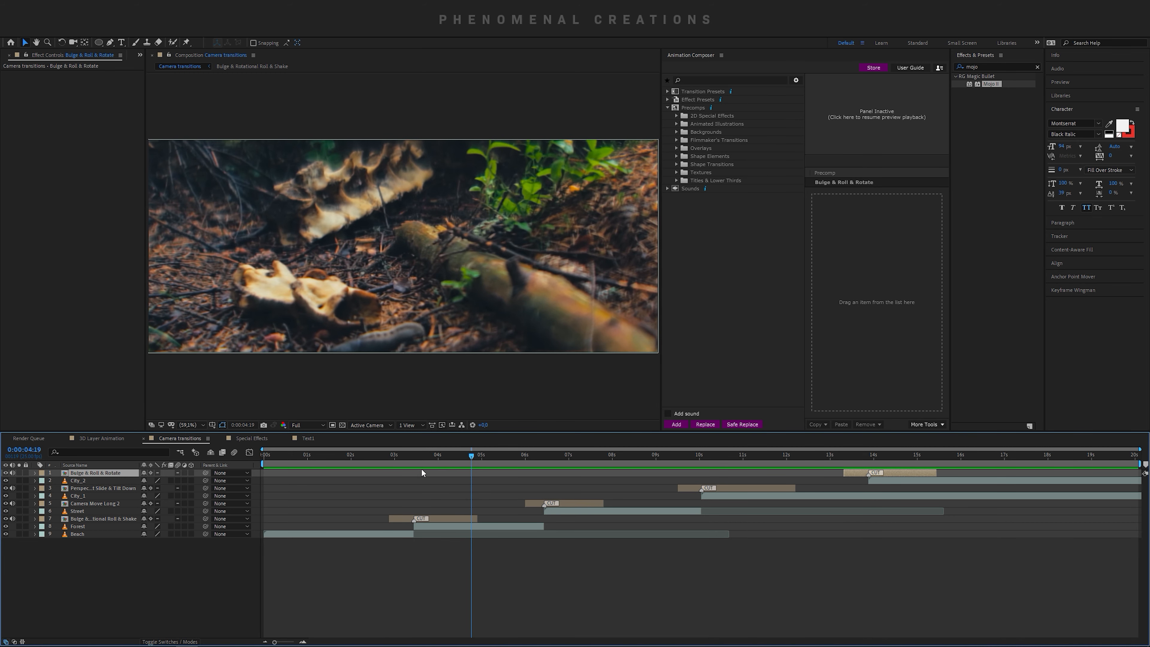
Step: Delete the Bulge & Roll & Rotate transition at 0:00:13:22 and select the City_2 layer
drag(381, 455, 870, 457)
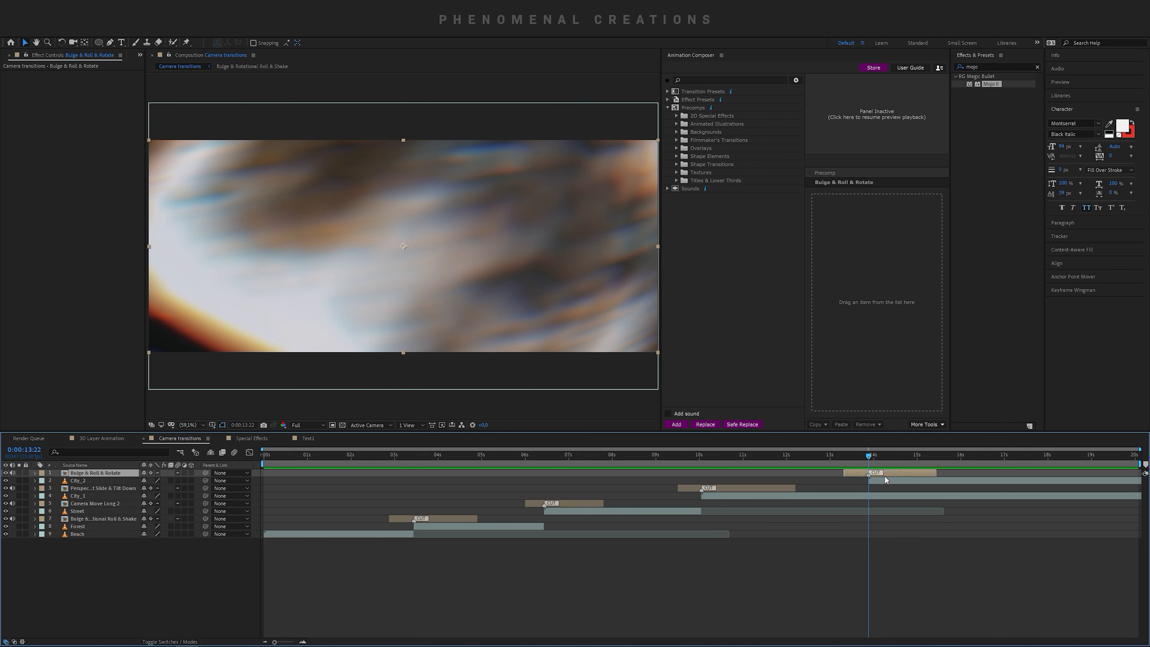
key(Delete)
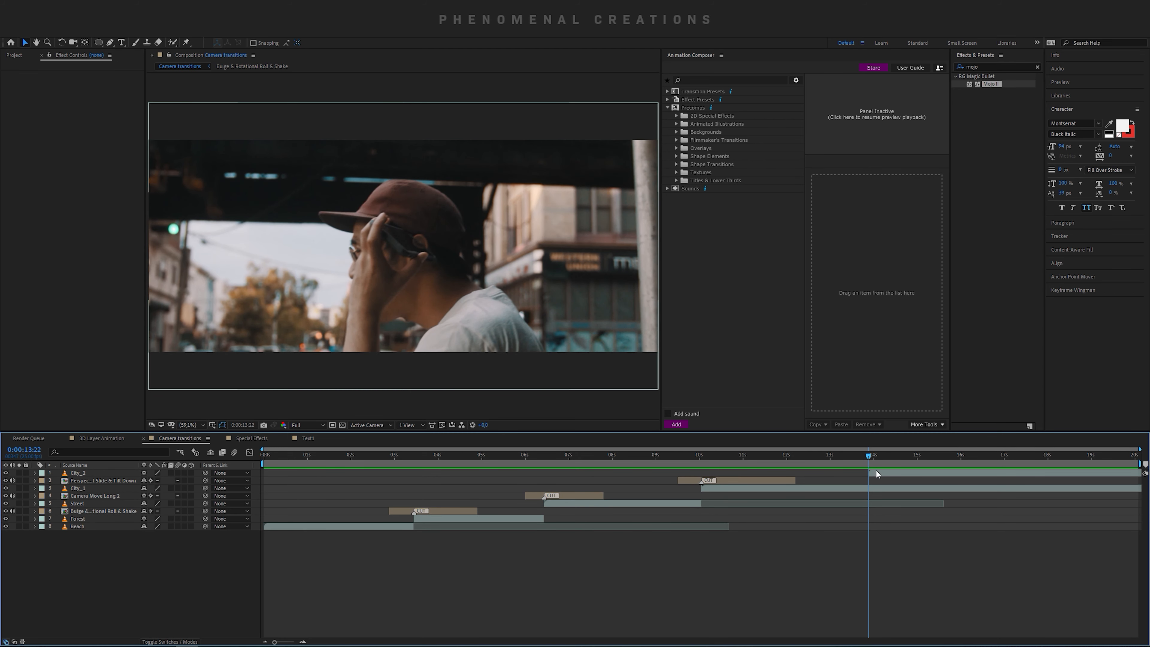
click(877, 473)
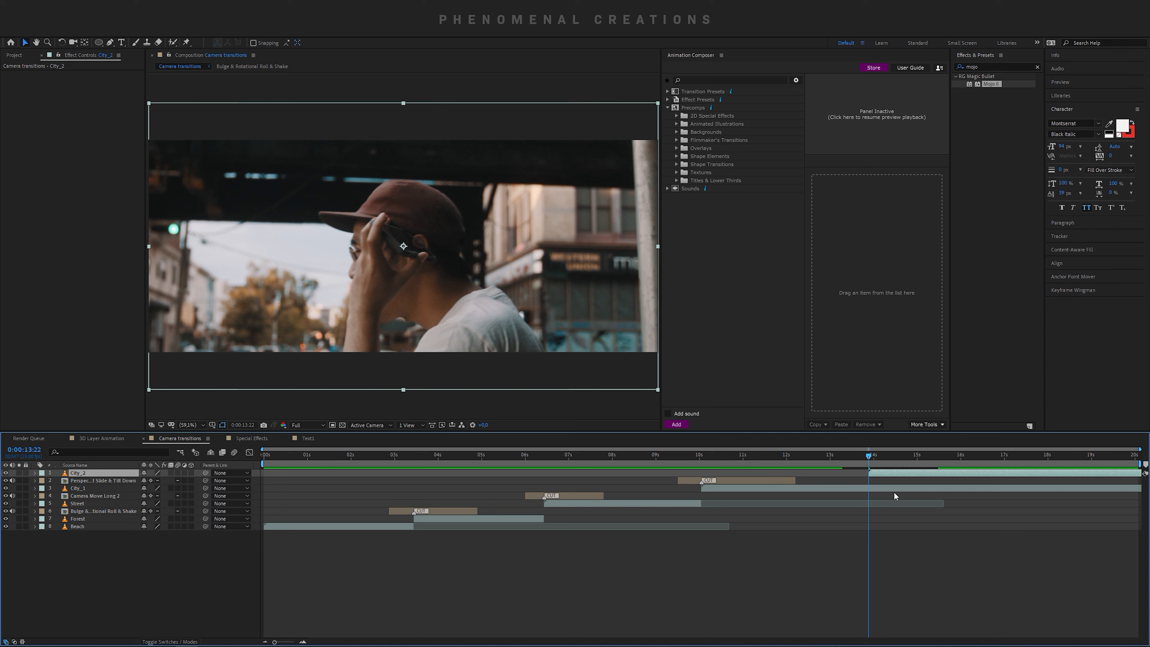
click(730, 481)
click(908, 472)
Step: Compare the Bulge transition precomps and add the Top-Right variant of Bulge & Rotational Roll at the City_2 cut
click(677, 140)
click(686, 148)
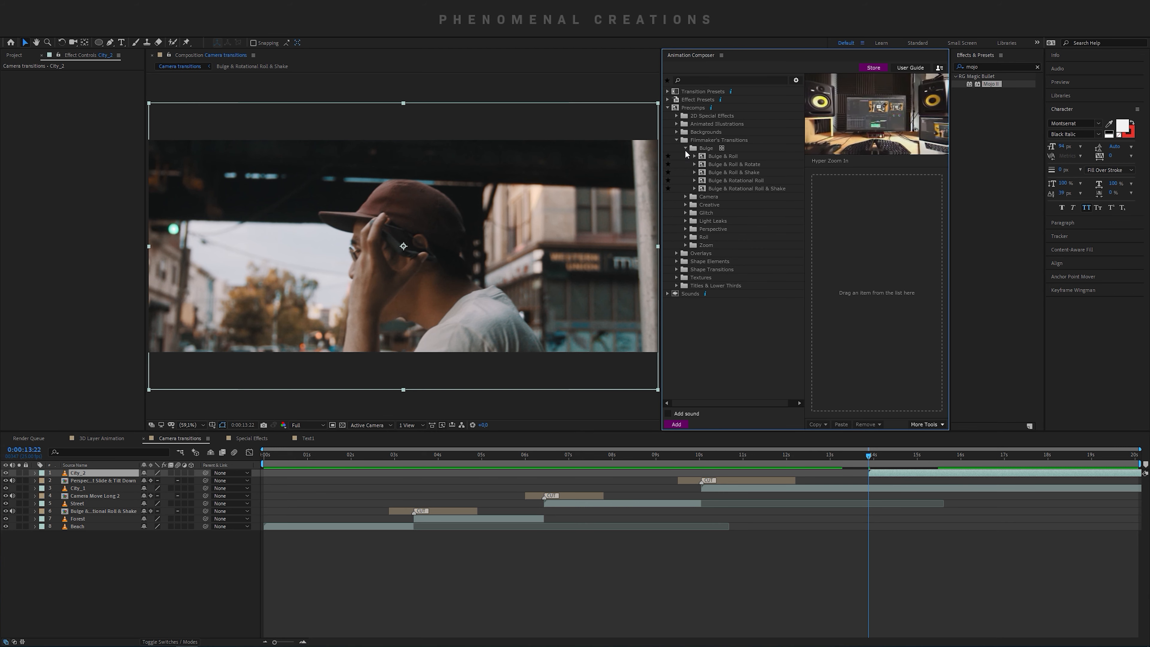
click(736, 188)
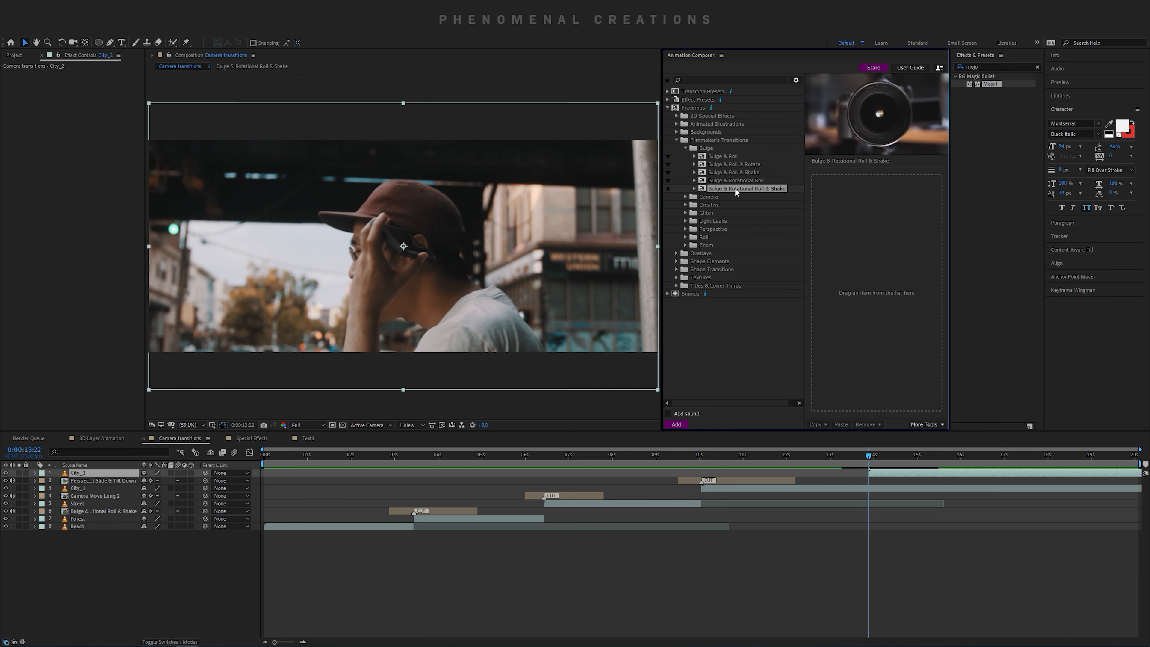
click(735, 183)
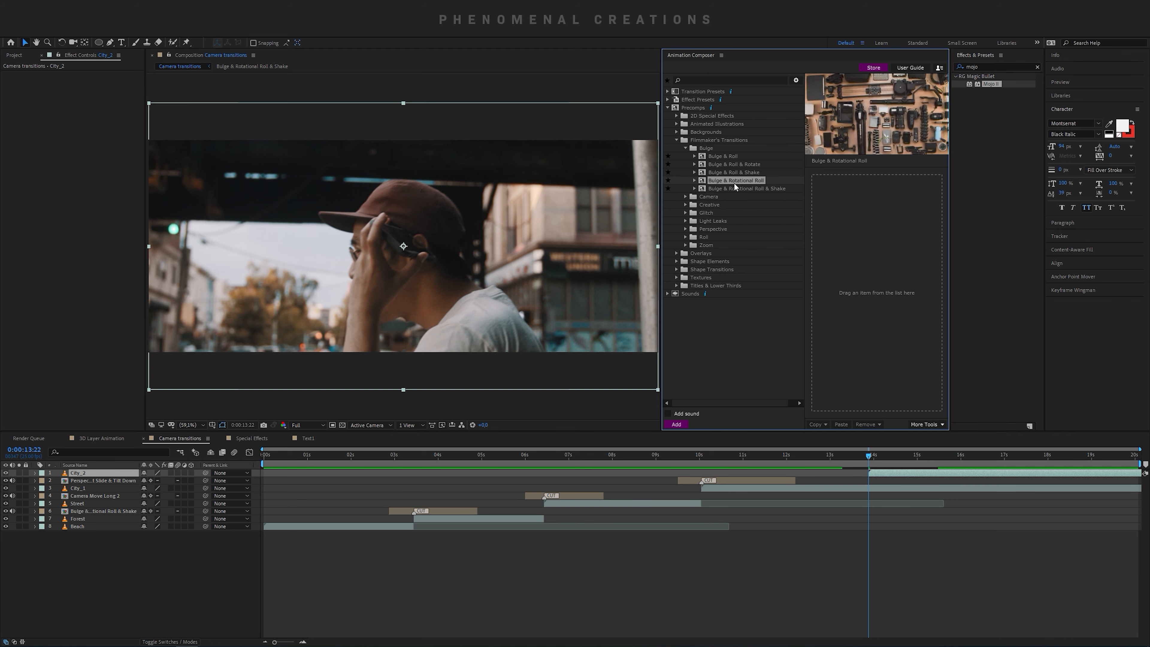
click(695, 180)
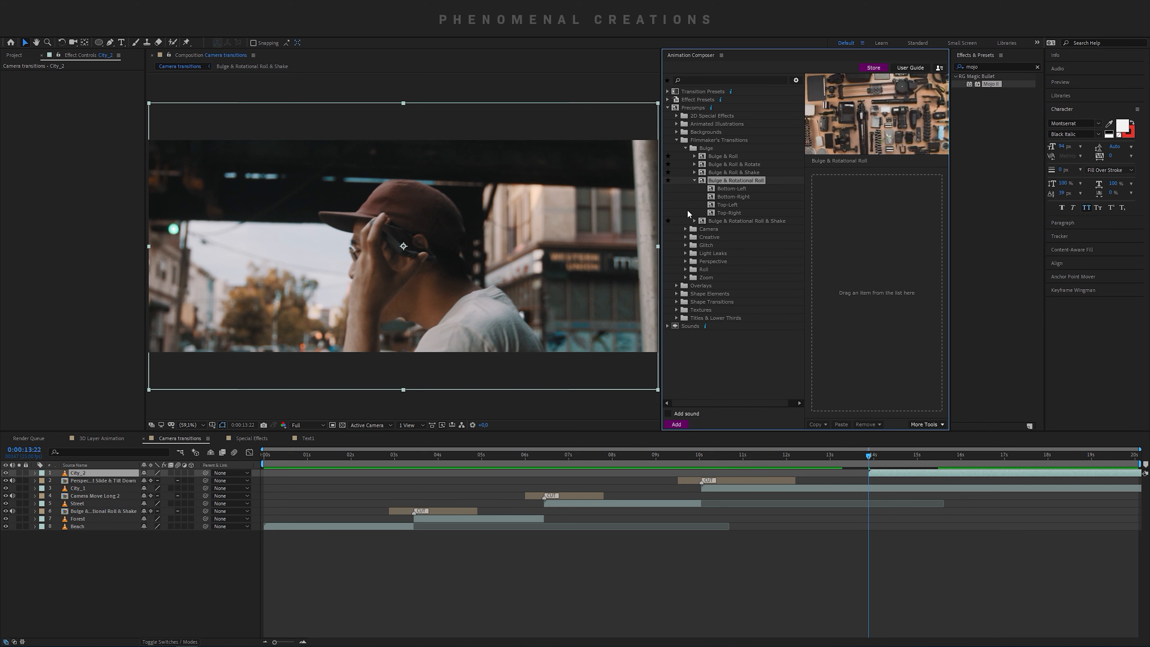
click(726, 189)
click(725, 198)
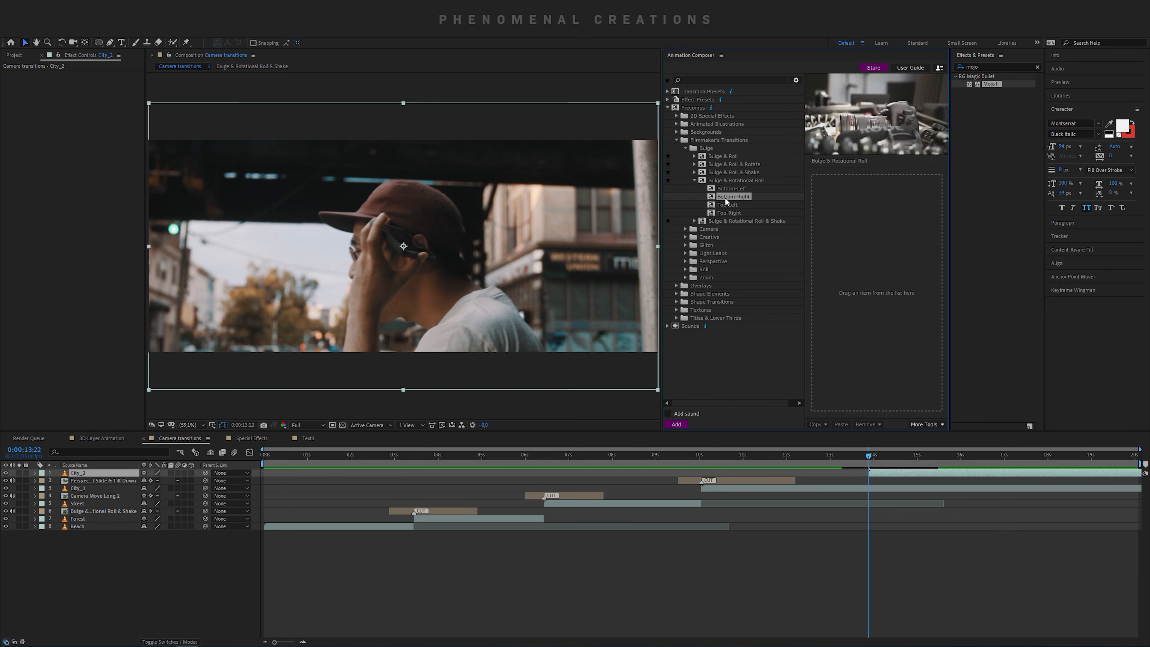
click(730, 219)
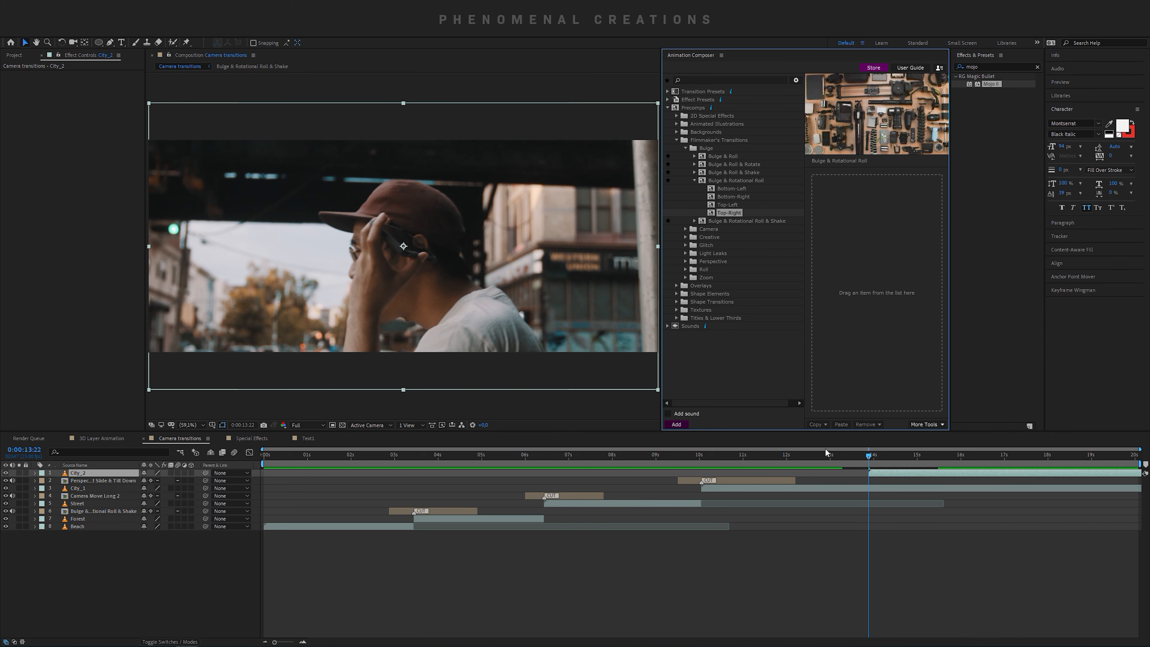
Step: Play the Bulge & Rotational Roll transition from 0:00:13:06 and 0:00:11:04, then scrub the Camera transitions composition to review it
click(841, 456)
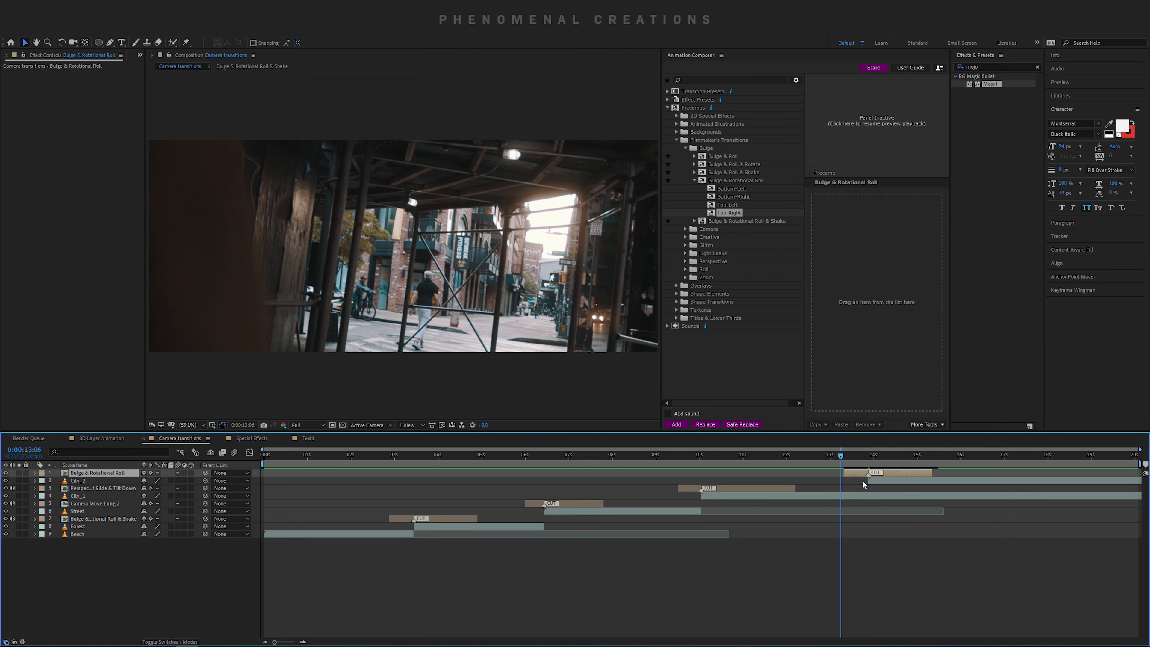
key(space)
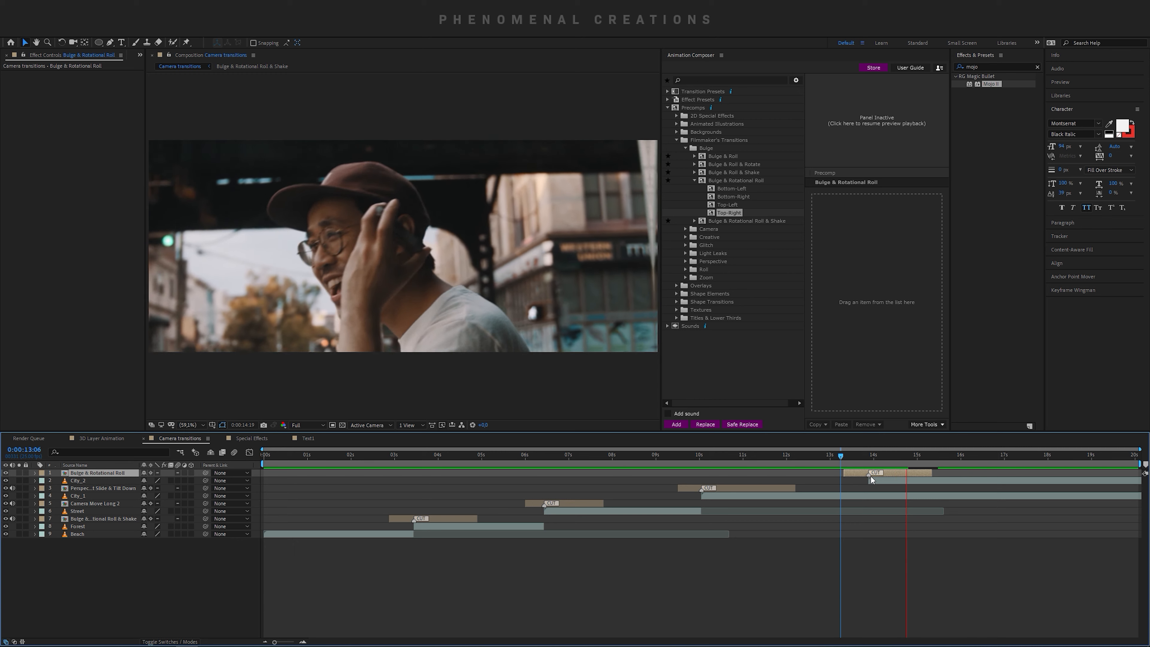
click(790, 455)
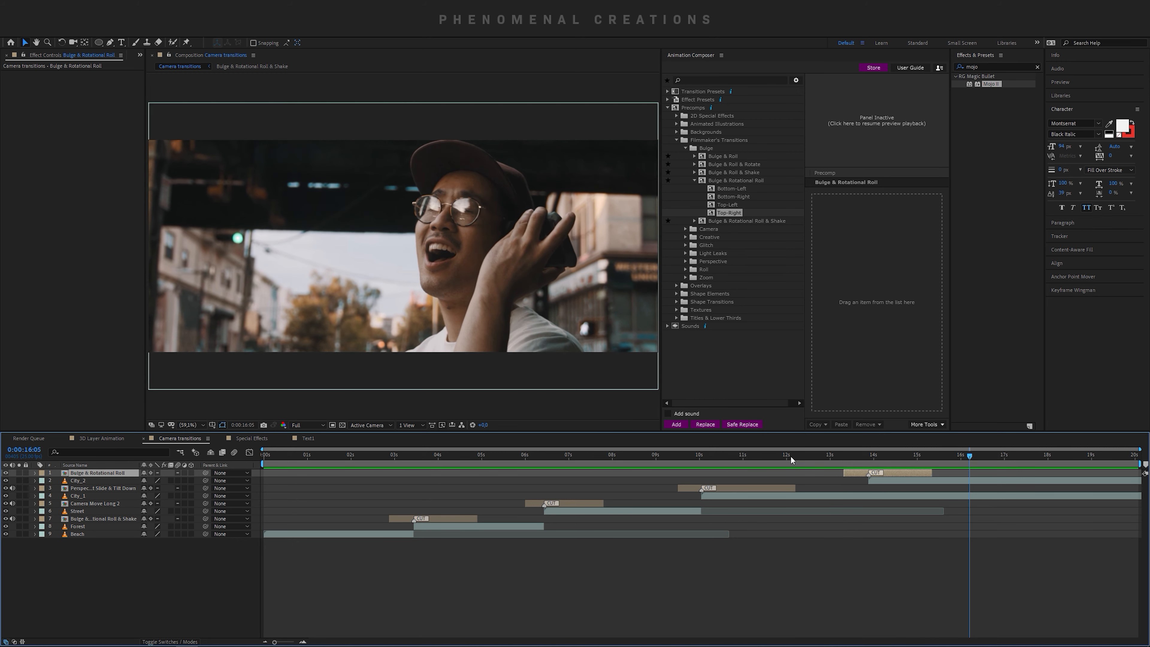
click(750, 455)
key(space)
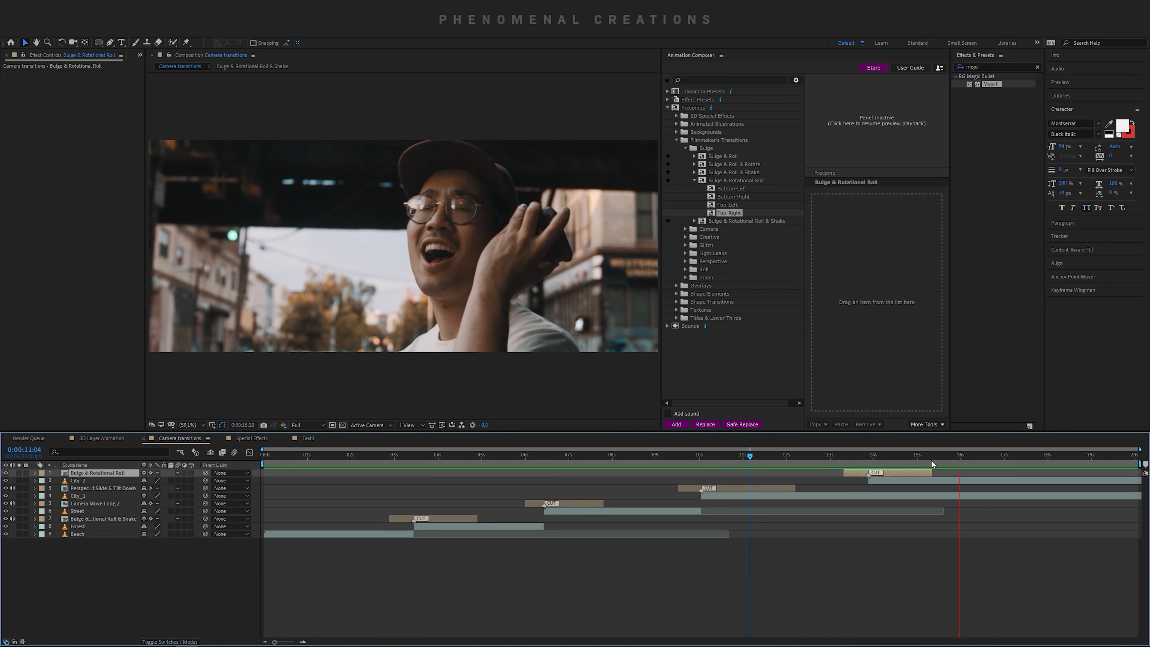
key(space)
mouse_move(852, 457)
mouse_down()
mouse_move(951, 467)
mouse_move(808, 467)
mouse_move(1016, 469)
mouse_up()
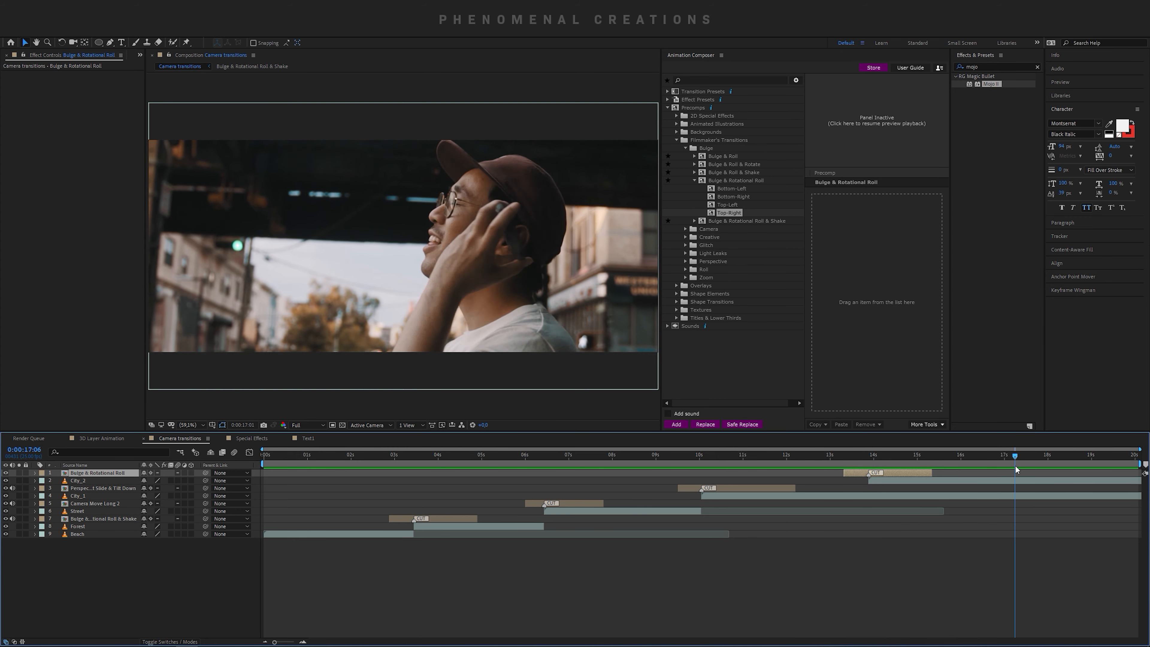
drag(380, 467, 721, 493)
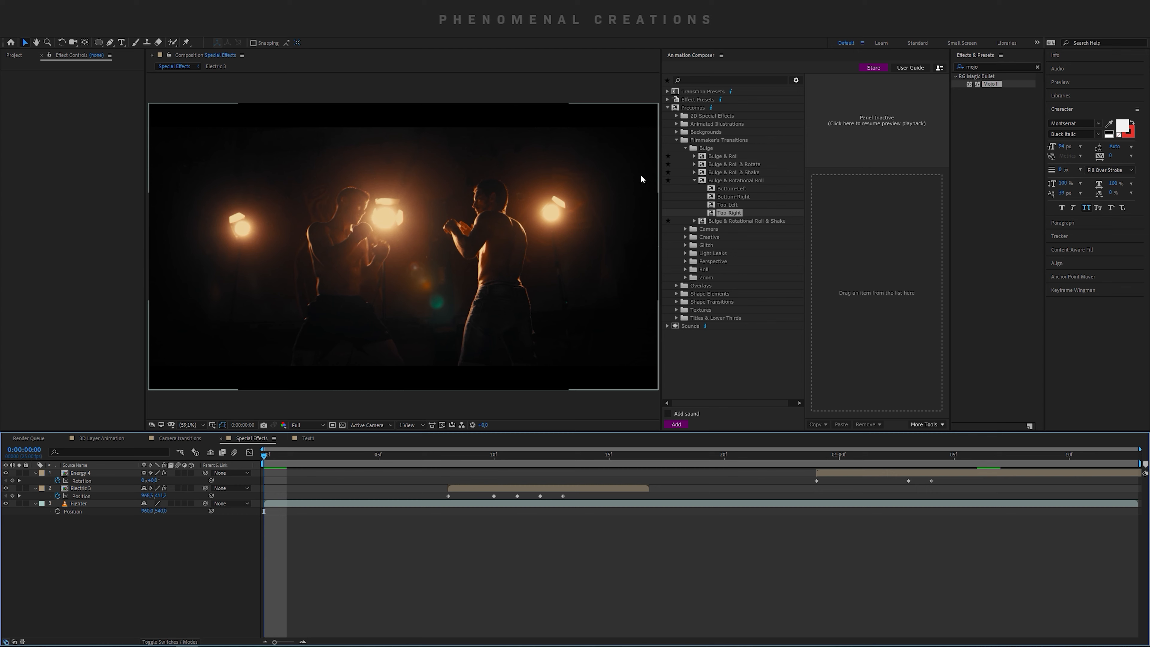
Step: Preview the 2D Special Effects category, play the fighter composition from its start, and scrub to the electric effect at 0:00:00:11
click(675, 140)
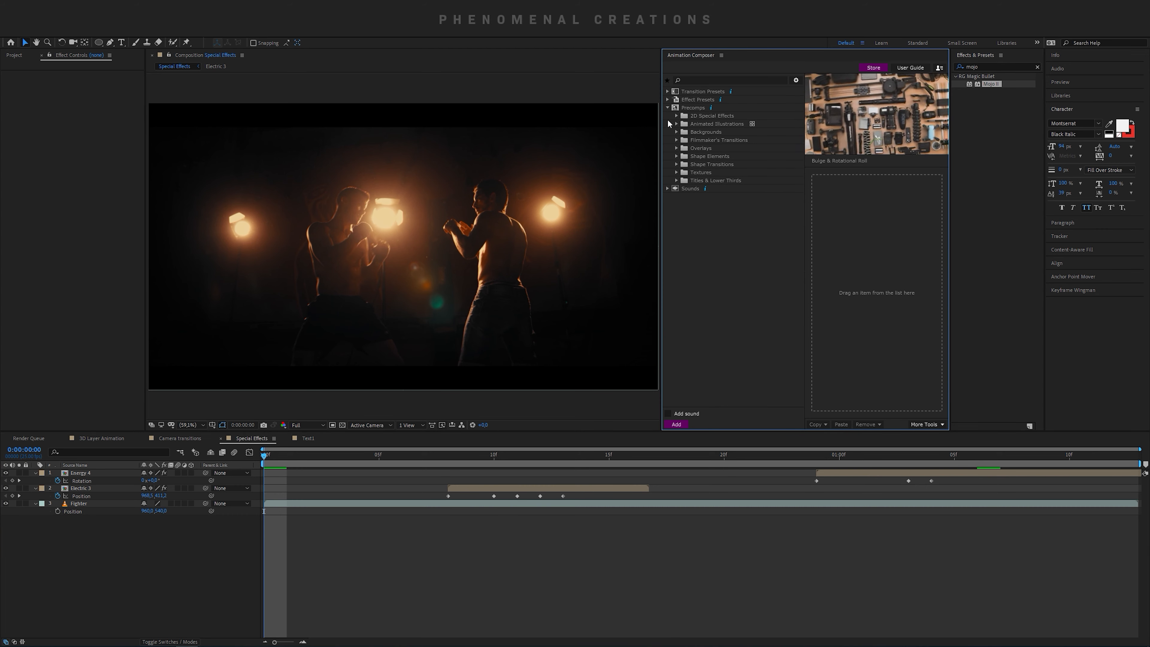
click(697, 117)
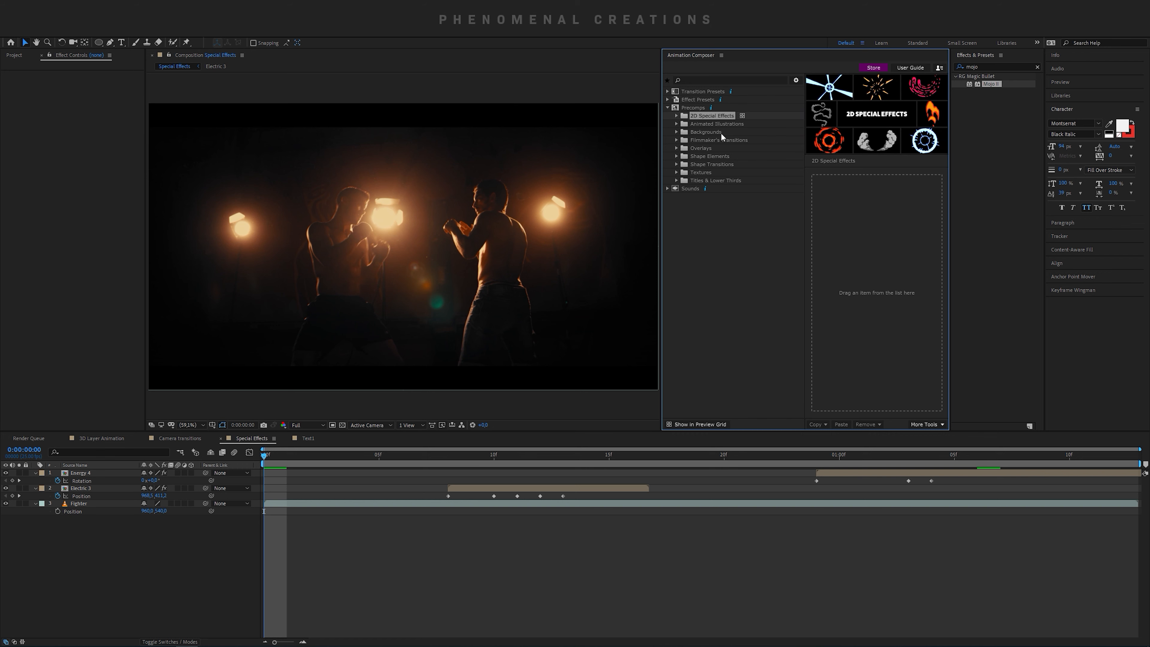
key(space)
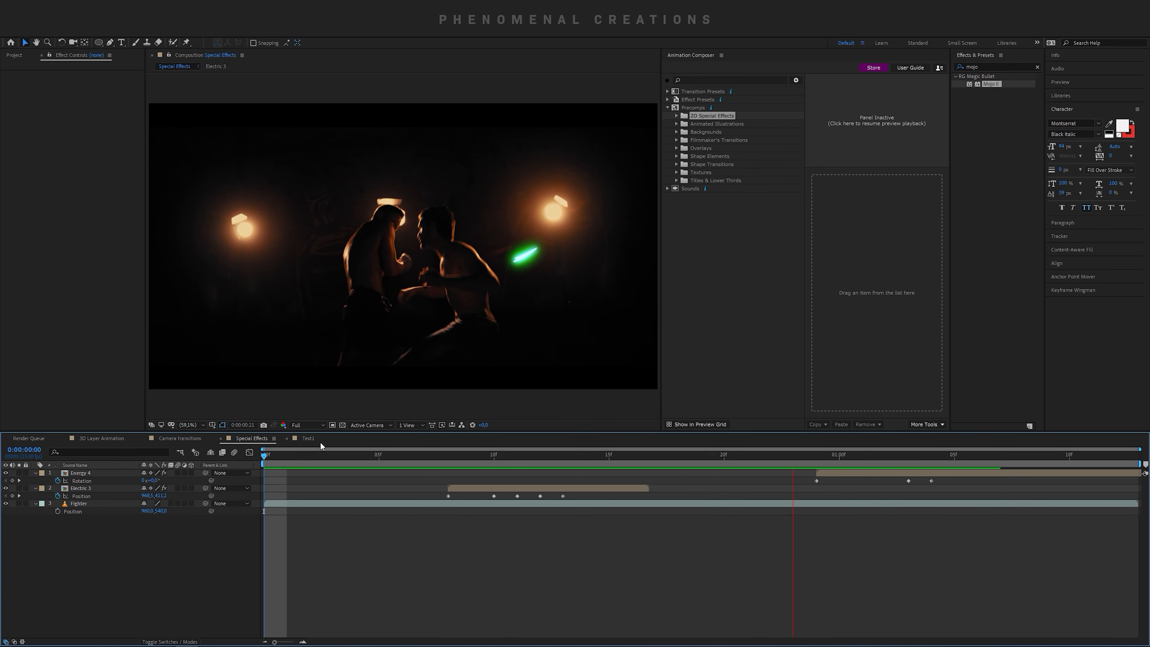
key(space)
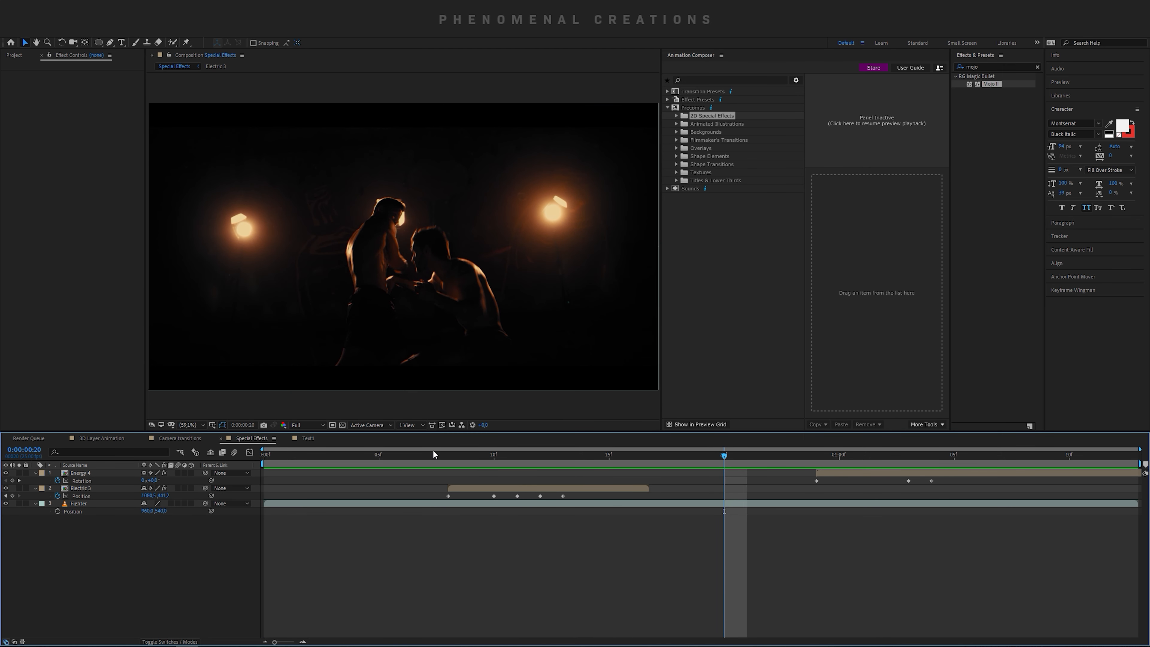
drag(470, 457, 517, 461)
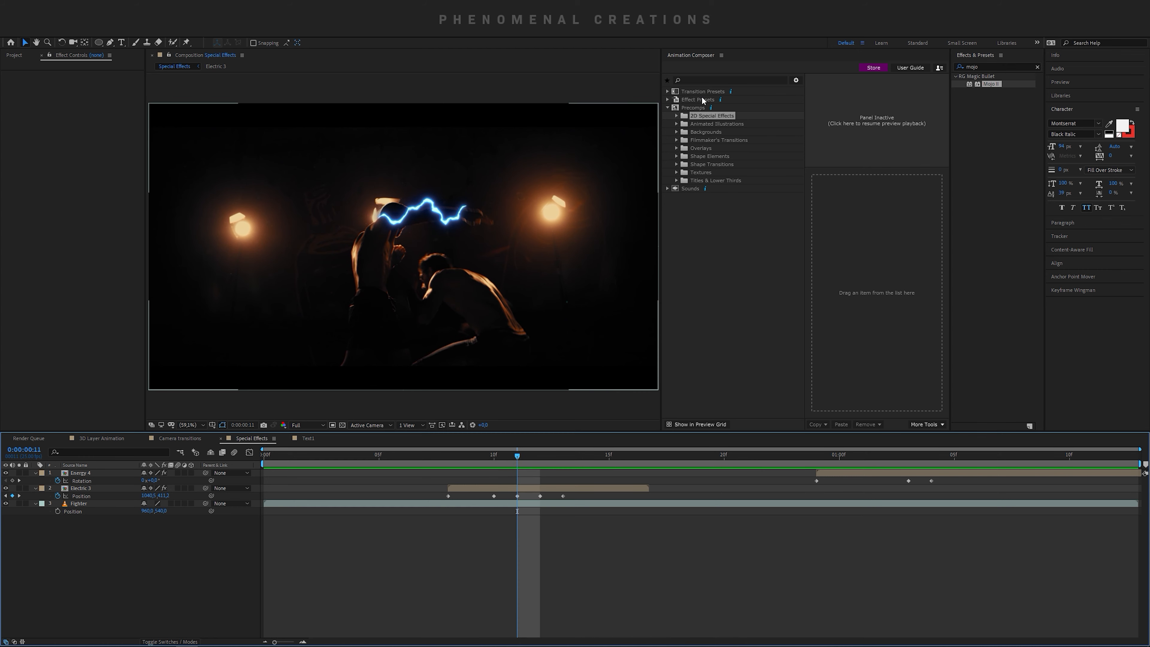
Step: Browse the Electric precomps under 2D Special Effects and preview Electric 1, 7, 14 and 16
click(676, 116)
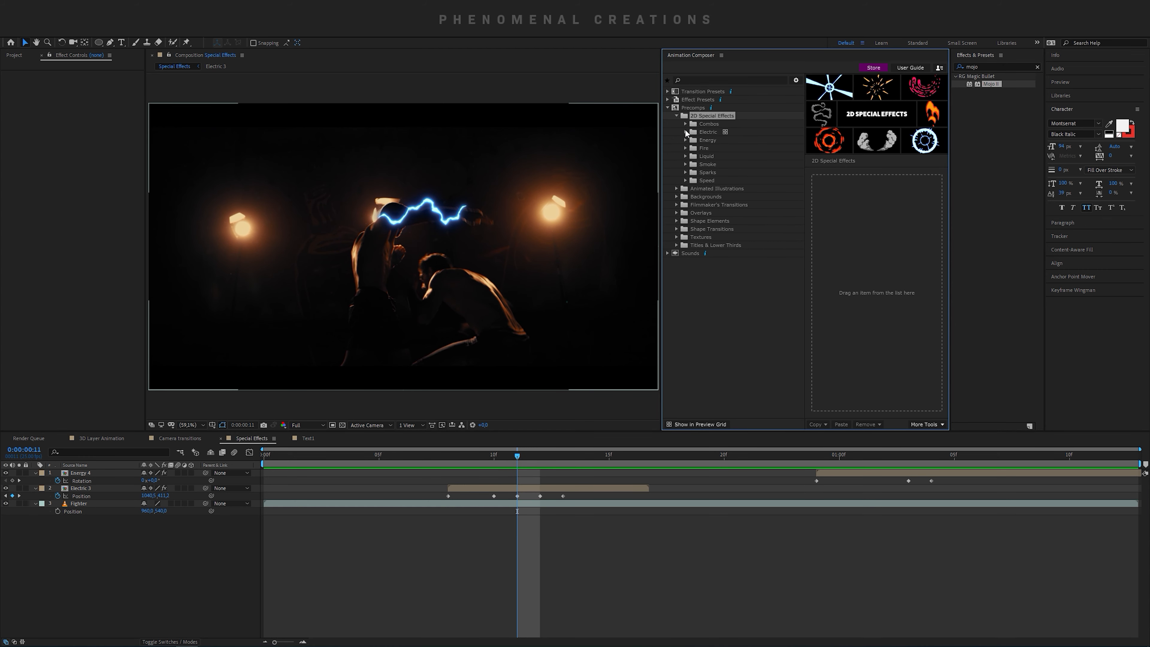
click(686, 132)
click(718, 141)
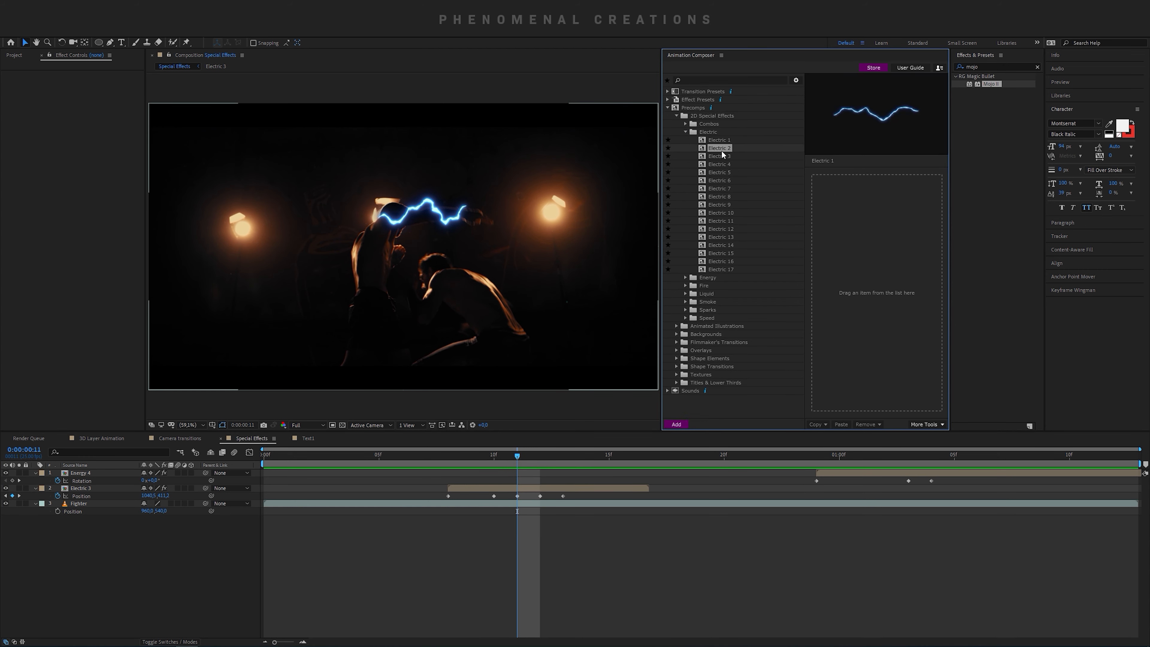
click(722, 188)
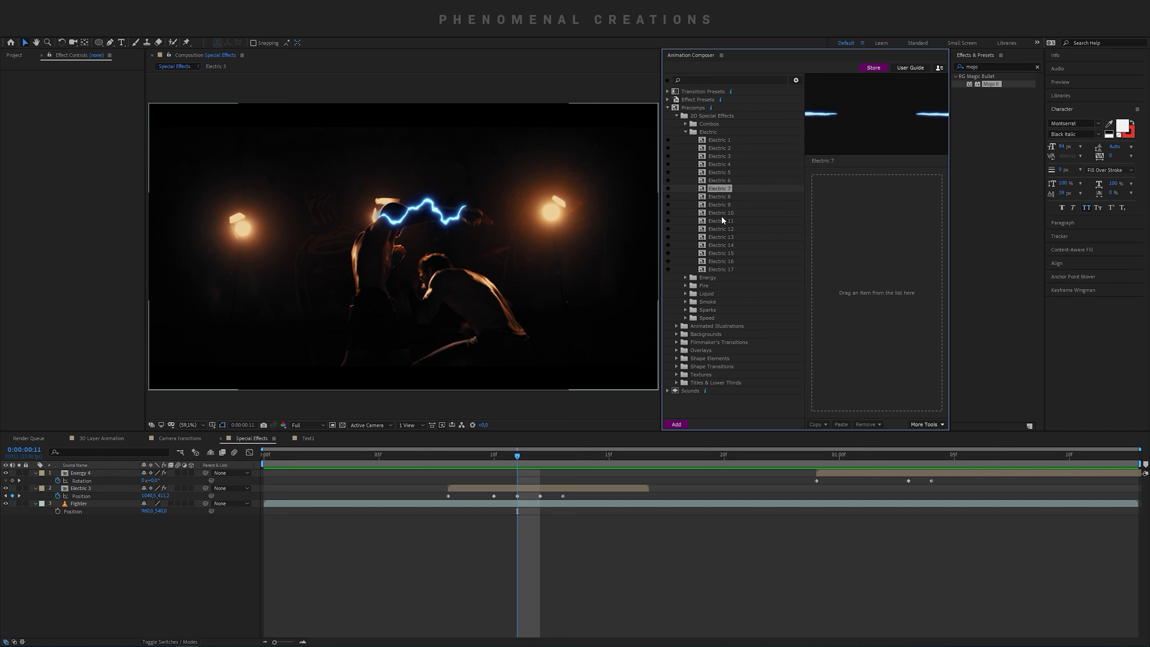
click(715, 244)
click(709, 262)
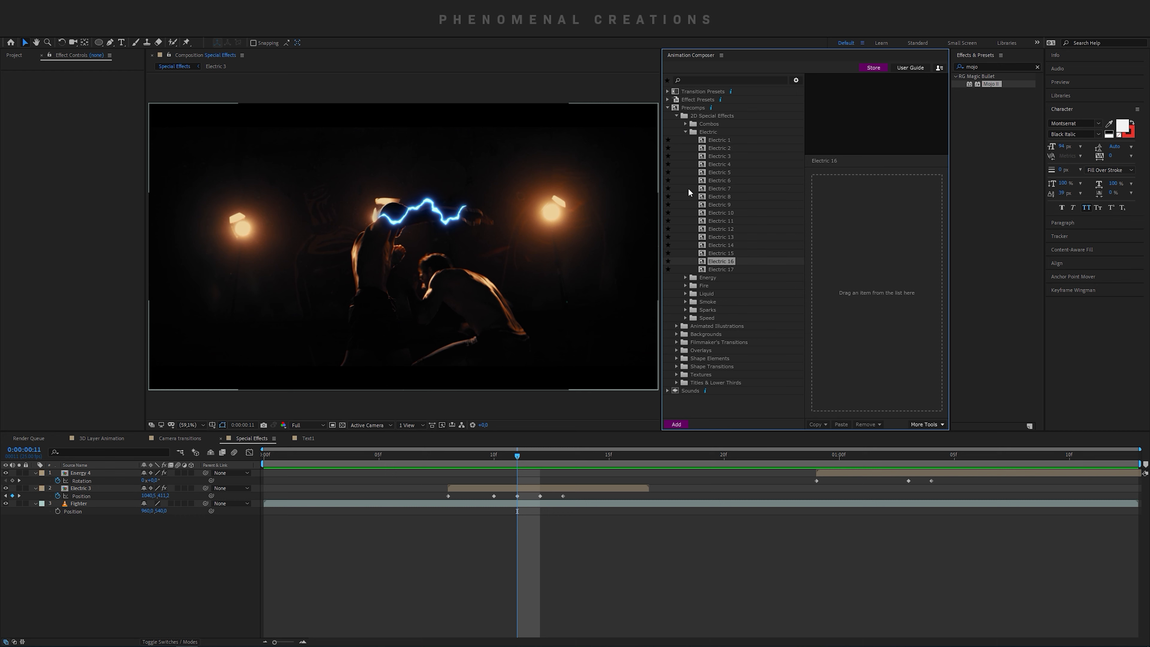
Step: Browse the Energy precomps under 2D Special Effects and preview Energy 3, 12 and 21
click(686, 132)
click(685, 139)
click(720, 164)
click(721, 237)
click(720, 309)
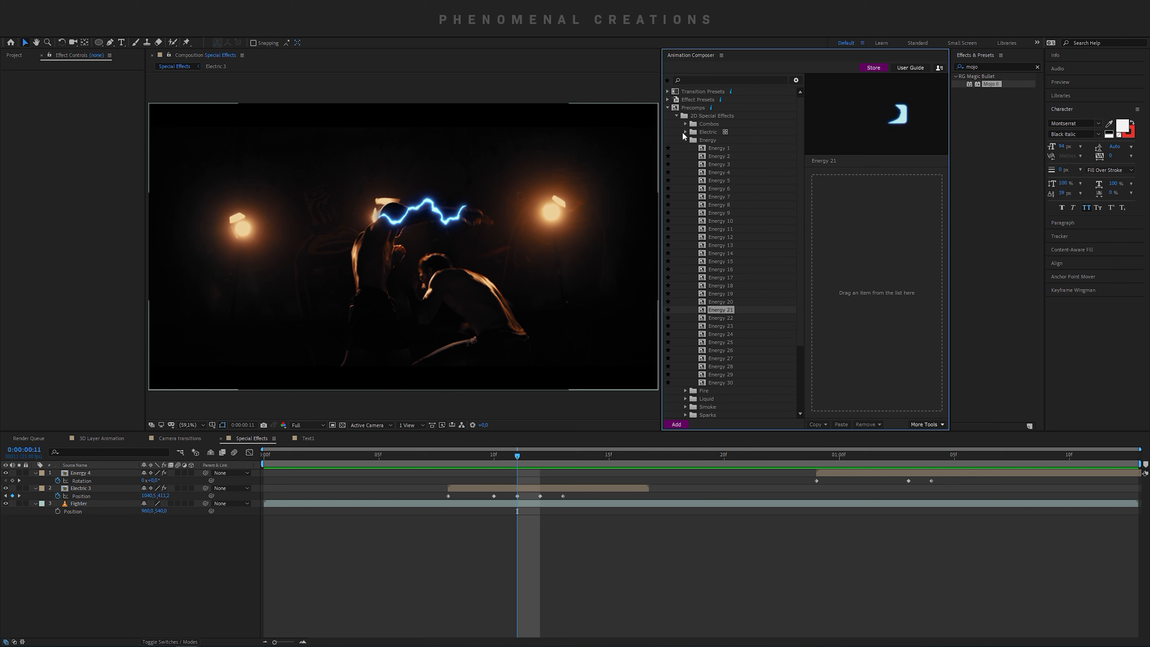
Step: Browse the Fire precomps under 2D Special Effects and preview two of them, ending with Fire 8
click(686, 140)
click(686, 148)
click(710, 180)
click(715, 213)
click(686, 148)
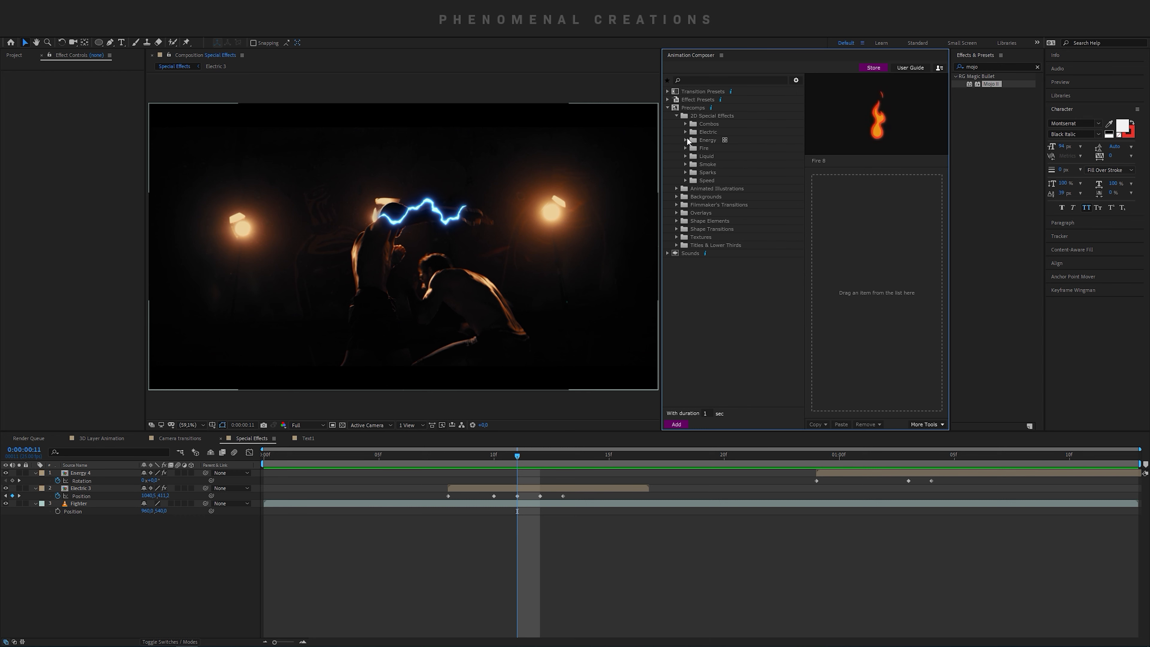
Step: Browse the Fire & Smoke precomps under Combos and preview Combo Fire & Smoke 1 and 2
click(686, 123)
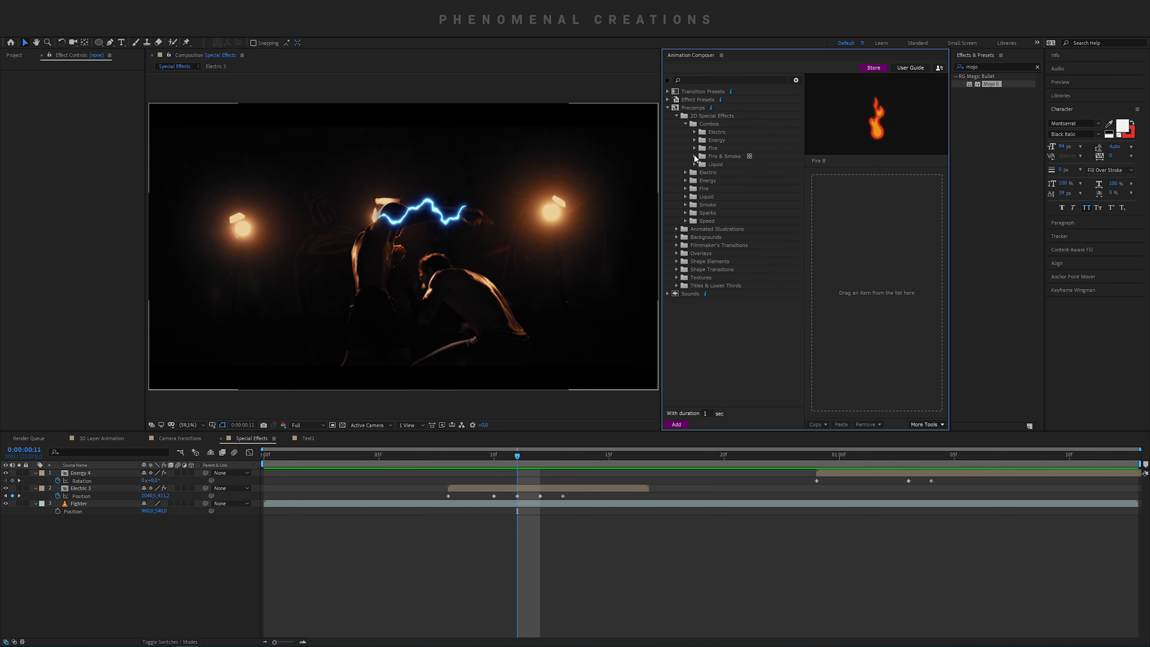
click(694, 156)
click(722, 164)
click(730, 172)
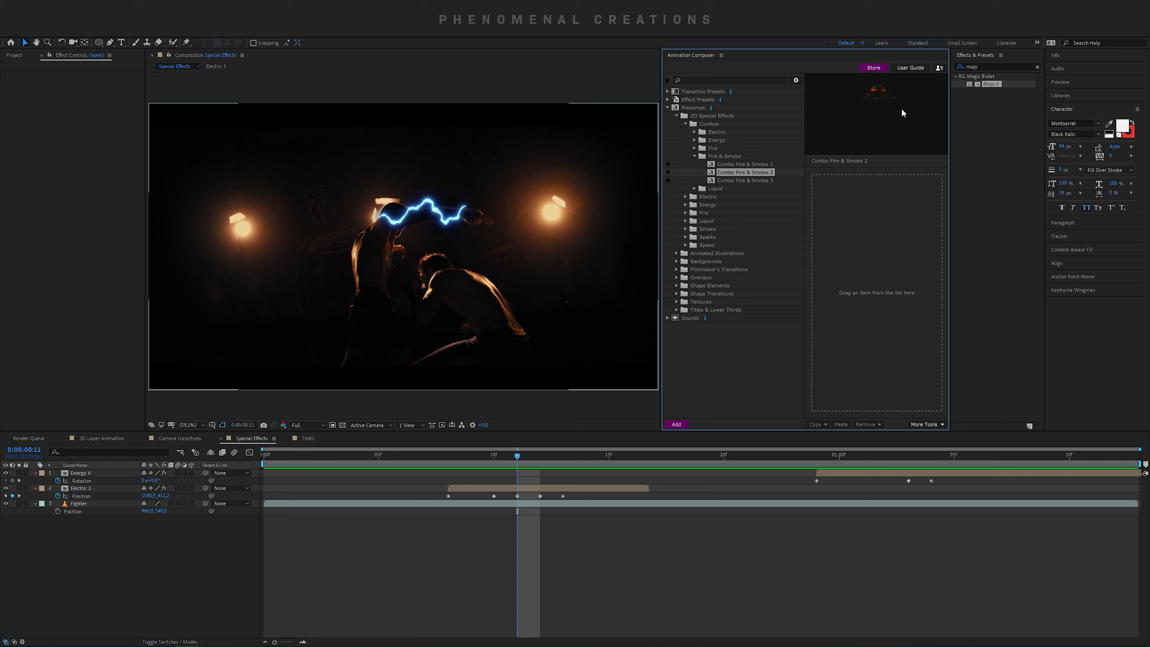
click(695, 156)
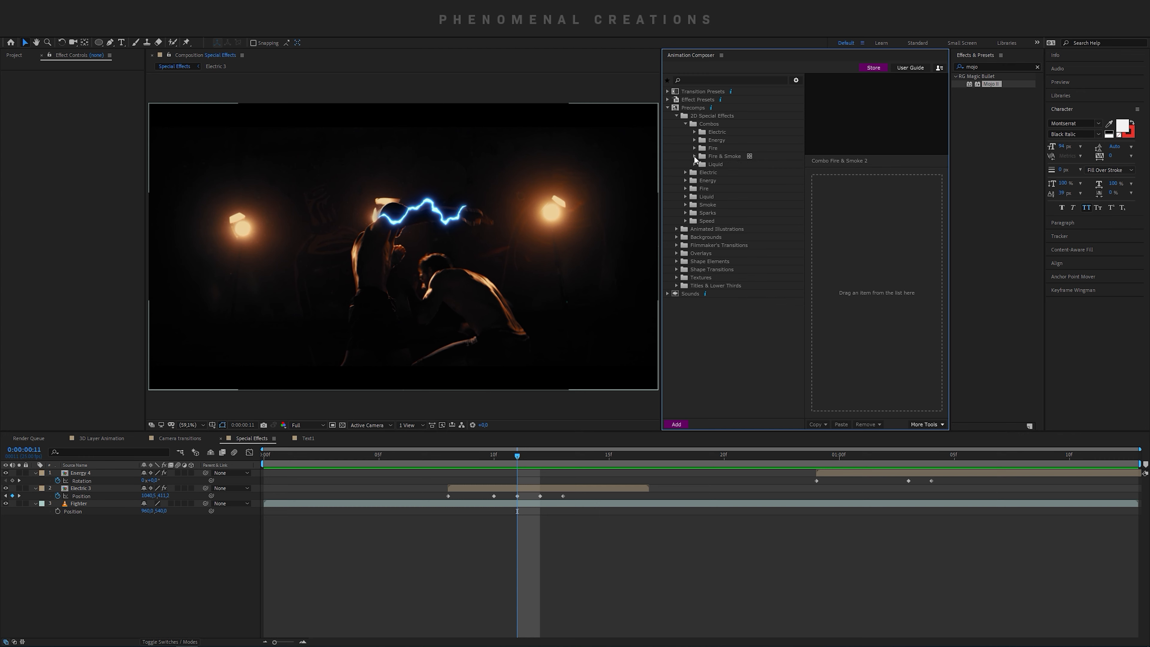
Step: Browse the Liquid precomps under 2D Special Effects and preview Liquid 1, 3 and 9
click(694, 198)
click(686, 197)
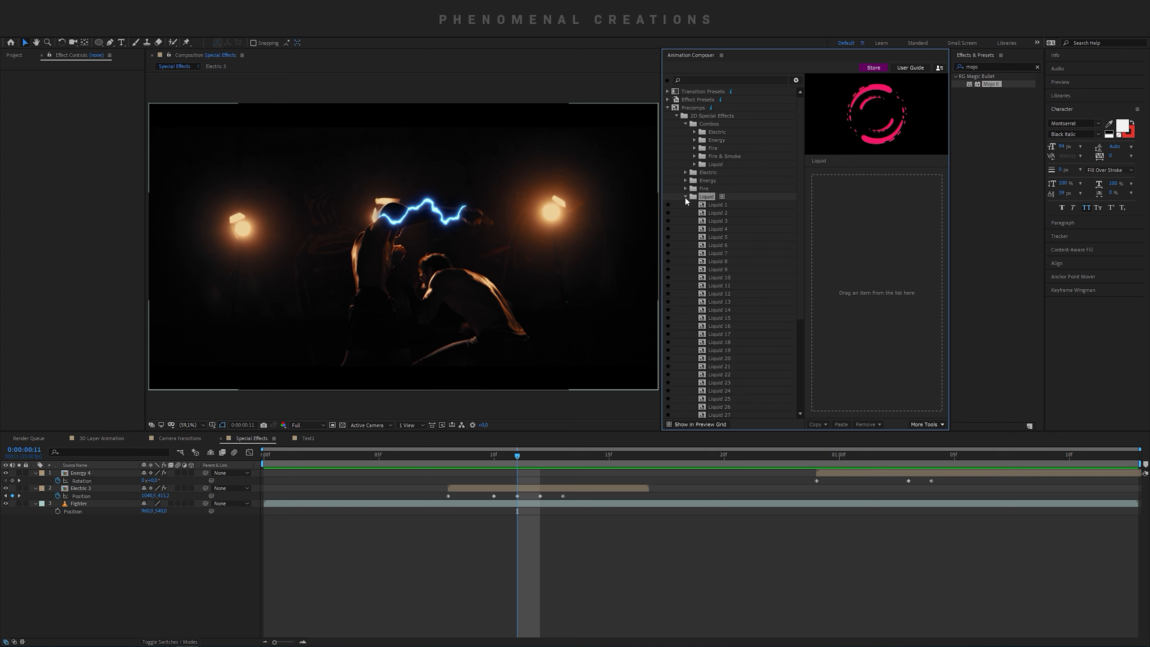
click(718, 204)
click(720, 221)
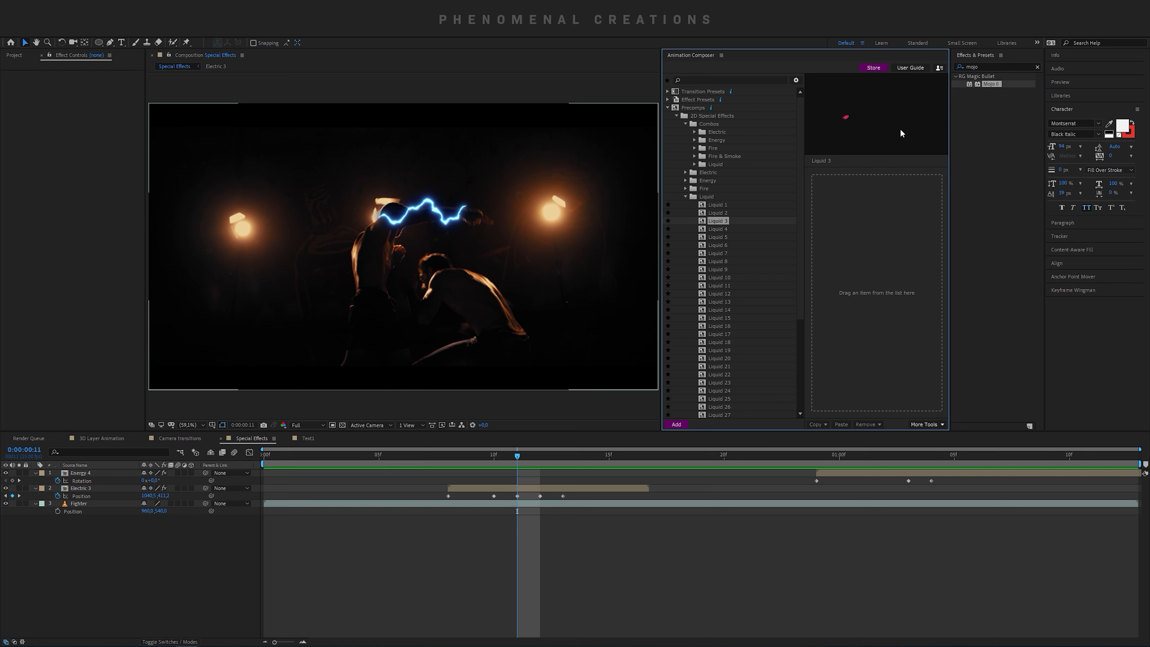
click(721, 270)
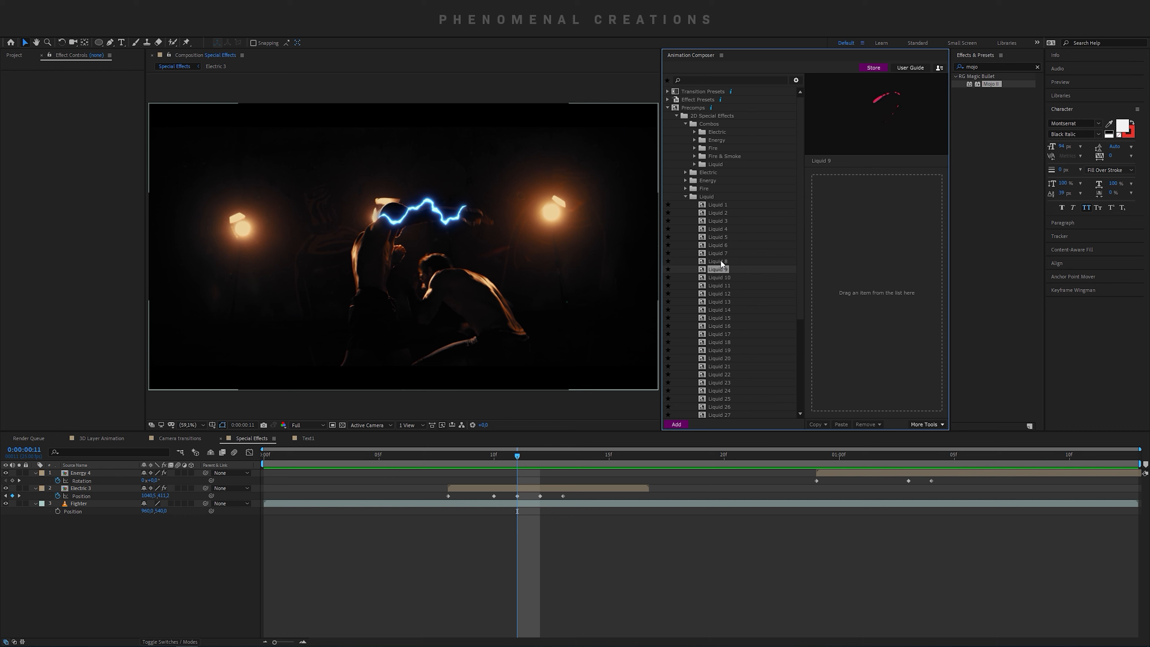